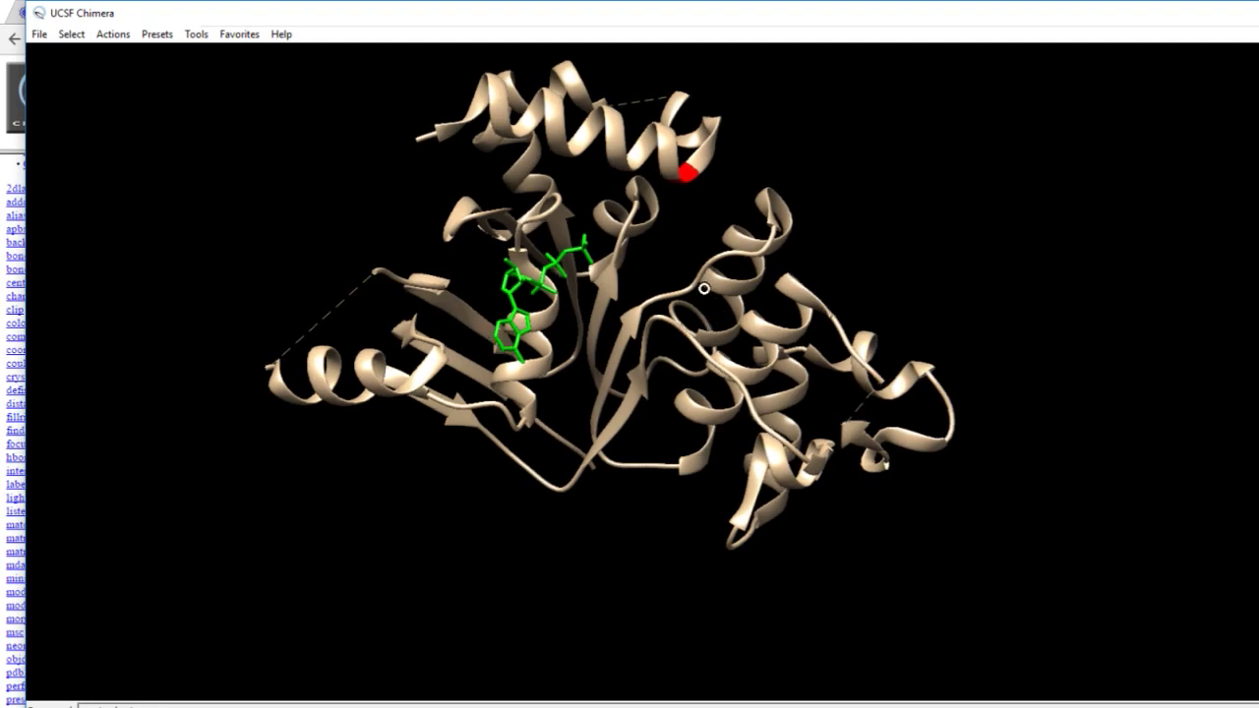
# Examine the protein ribbon model from several angles and close up around the green ligand and red residue.
pyautogui.moveTo(520, 424); pyautogui.dragTo(973, 312)
pyautogui.moveTo(531, 293); pyautogui.dragTo(549, 213)
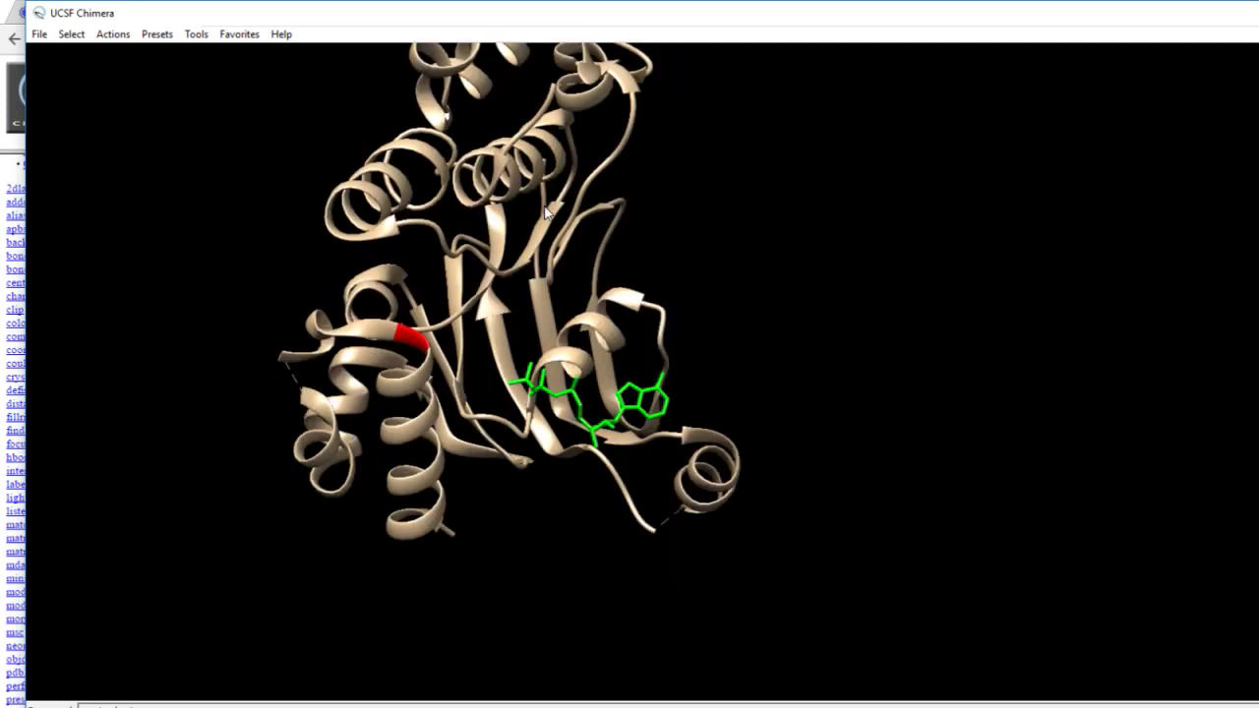
pyautogui.moveTo(509, 159); pyautogui.dragTo(290, 471)
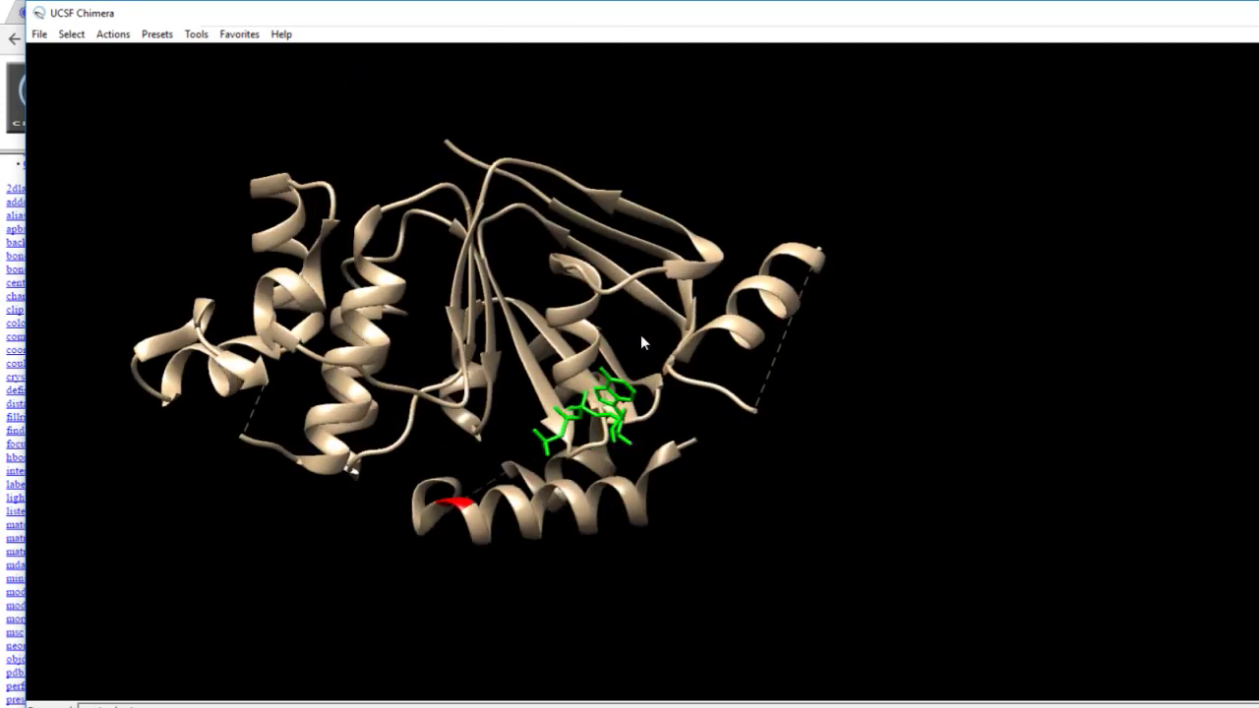
pyautogui.scroll(-3, 641, 334)
pyautogui.scroll(6, 640, 335)
pyautogui.scroll(3, 639, 338)
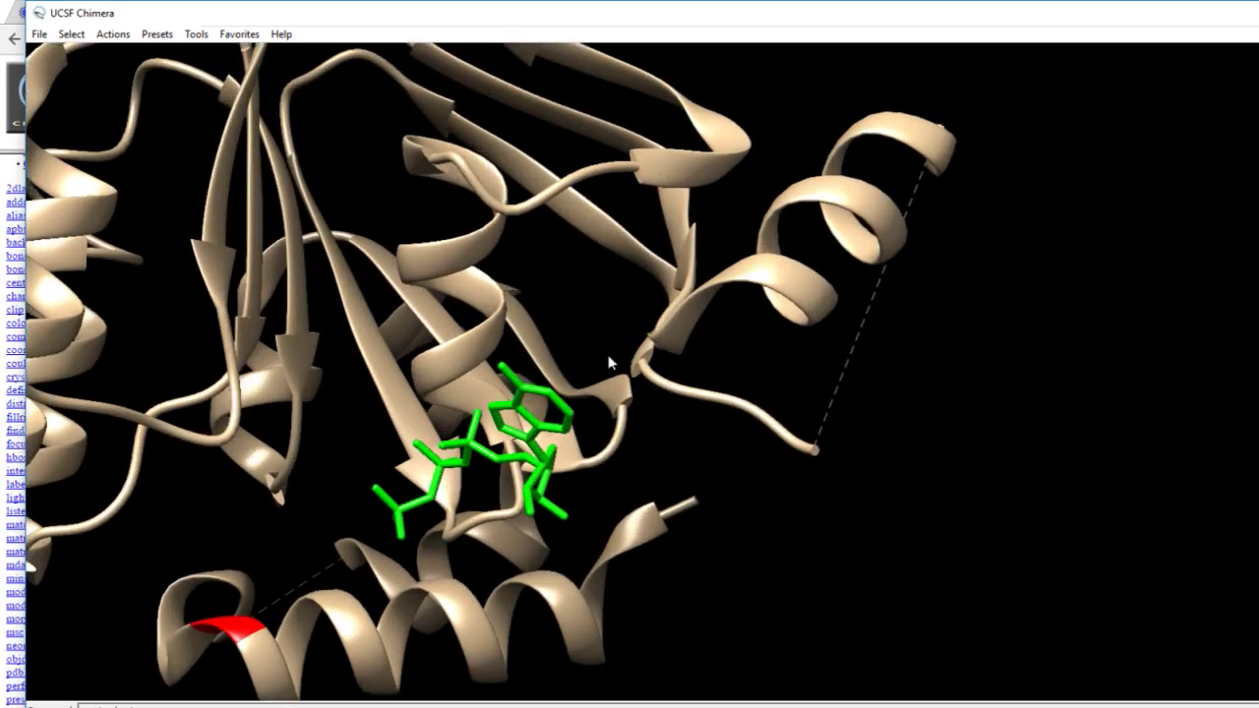
pyautogui.moveTo(453, 384); pyautogui.dragTo(560, 338, button='middle')
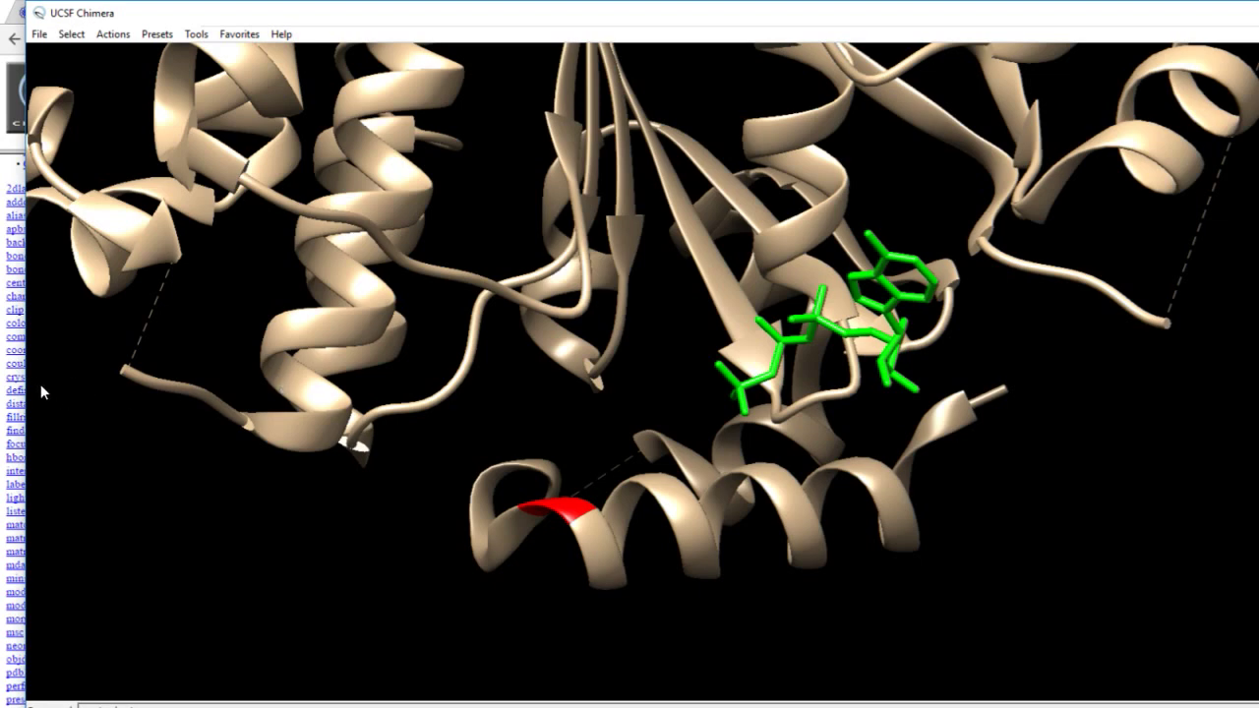
# Switch to the Chimera User's Guide in the browser and open the savepos command reference.
pyautogui.click(15, 371)
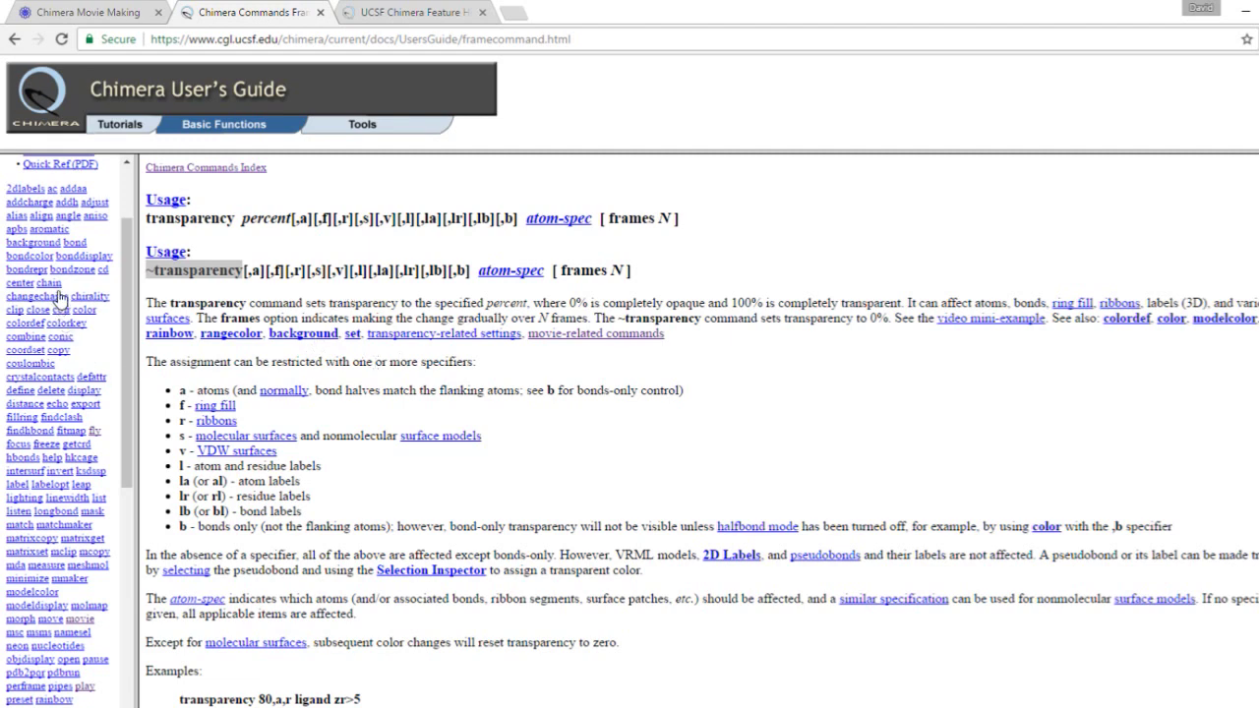
pyautogui.scroll(3, 56, 300)
pyautogui.scroll(-5, 56, 300)
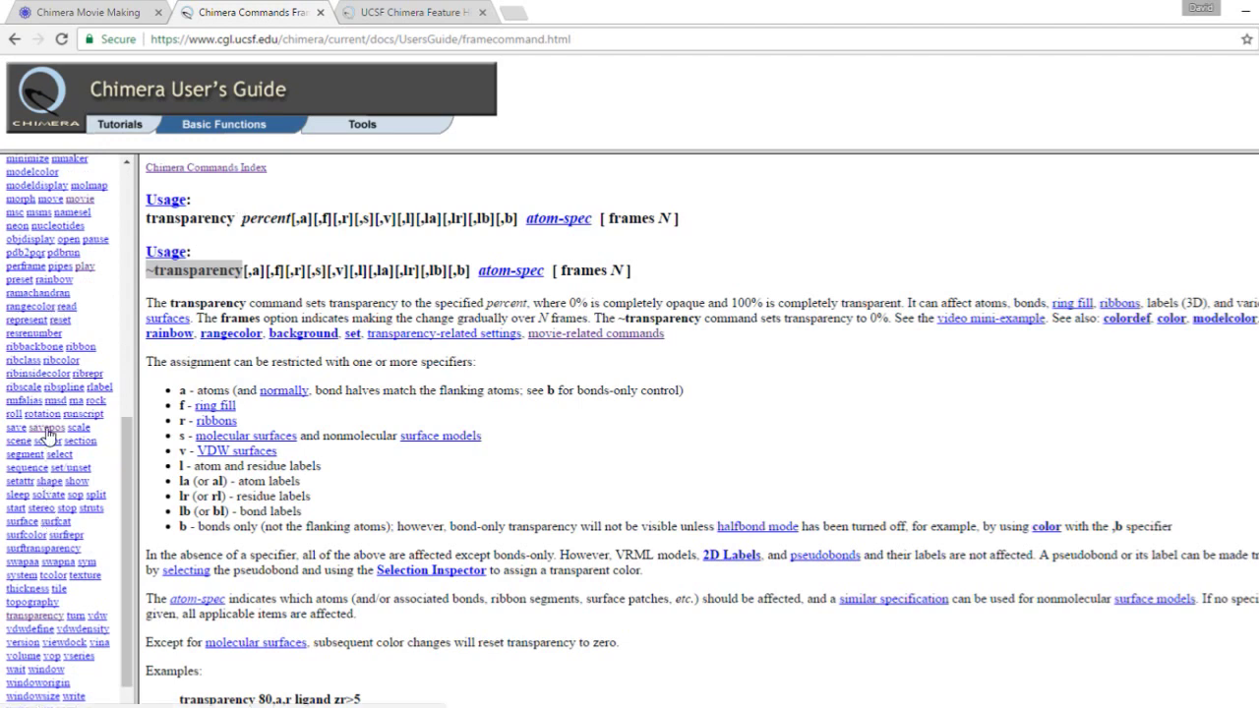
pyautogui.click(47, 430)
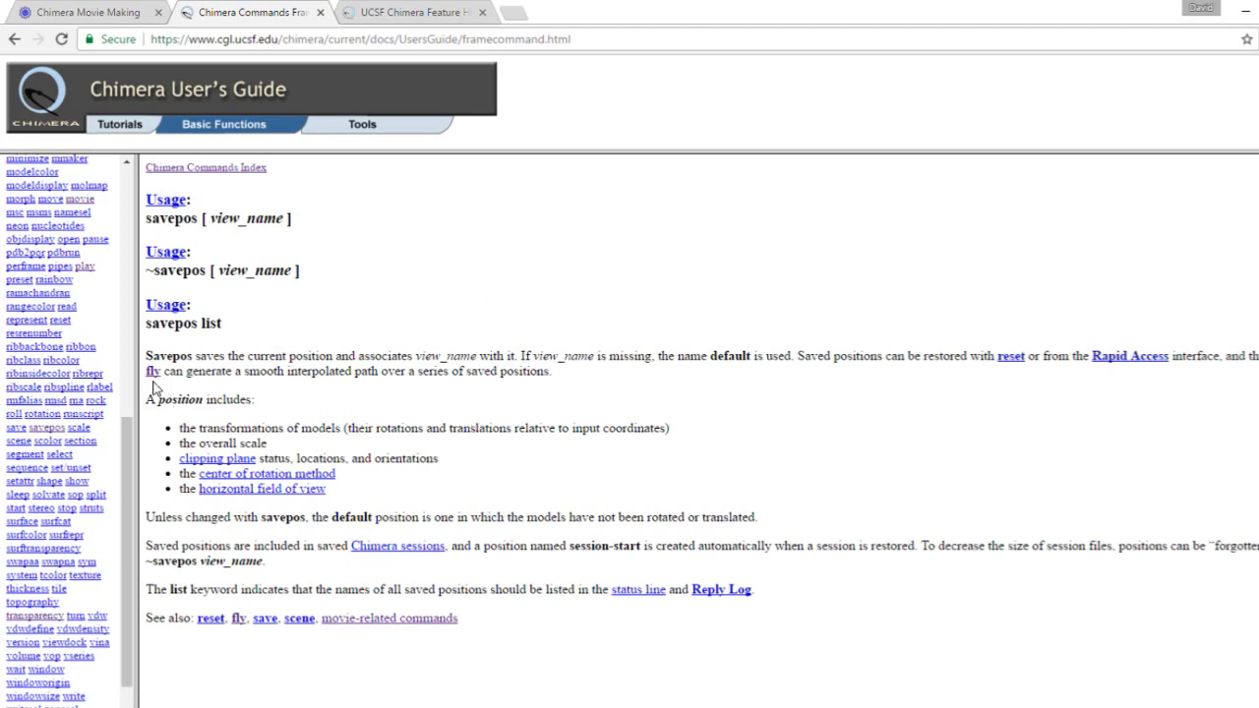
# Open the guide's movie-related commands and review the Movie Content command list.
pyautogui.click(424, 620)
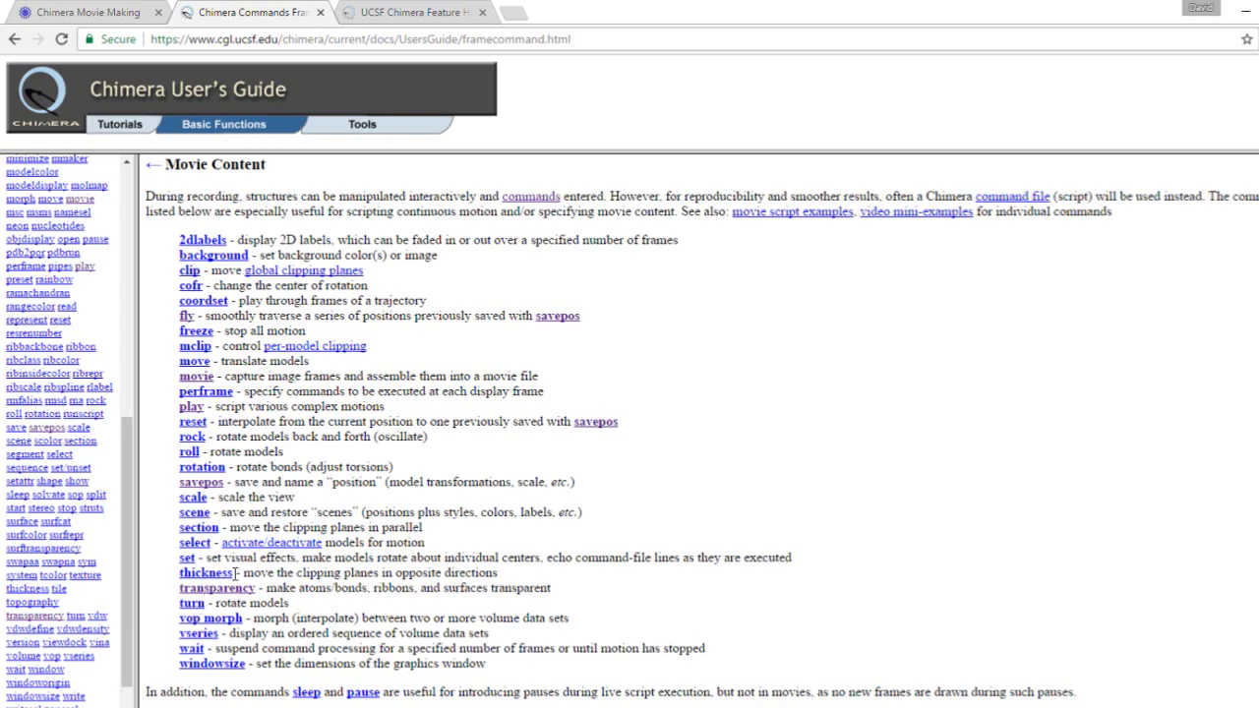
pyautogui.scroll(-2, 455, 474)
pyautogui.scroll(4, 454, 474)
pyautogui.scroll(-2, 455, 474)
pyautogui.scroll(2, 454, 474)
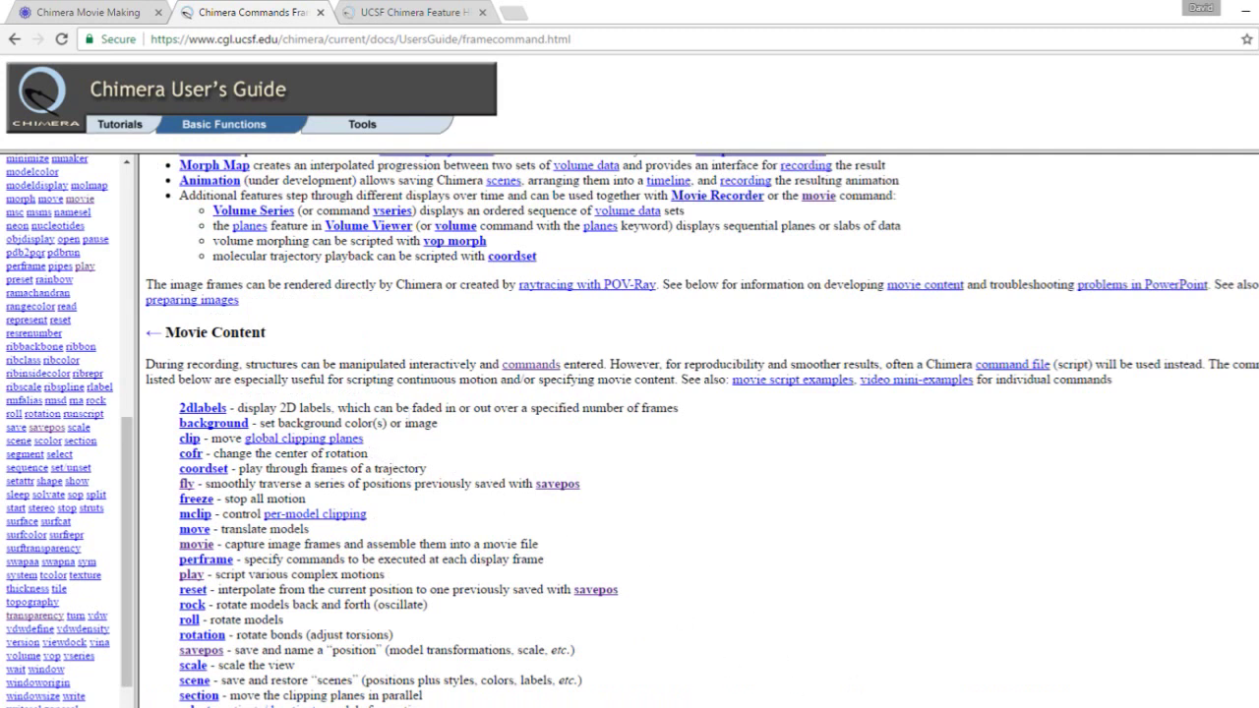
# Switch back to UCSF Chimera and view the ligand and red residue from a slightly different angle.
pyautogui.moveTo(1059, 707)
pyautogui.click(1060, 657)
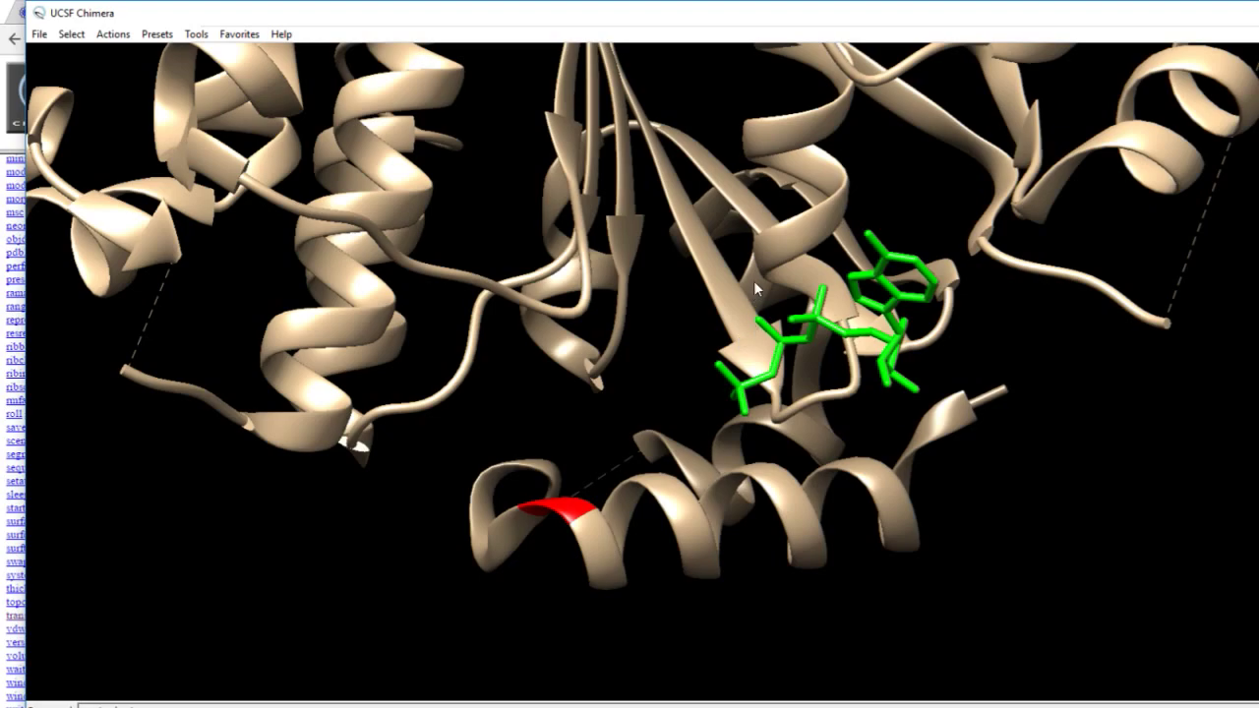
pyautogui.moveTo(757, 254); pyautogui.dragTo(870, 175)
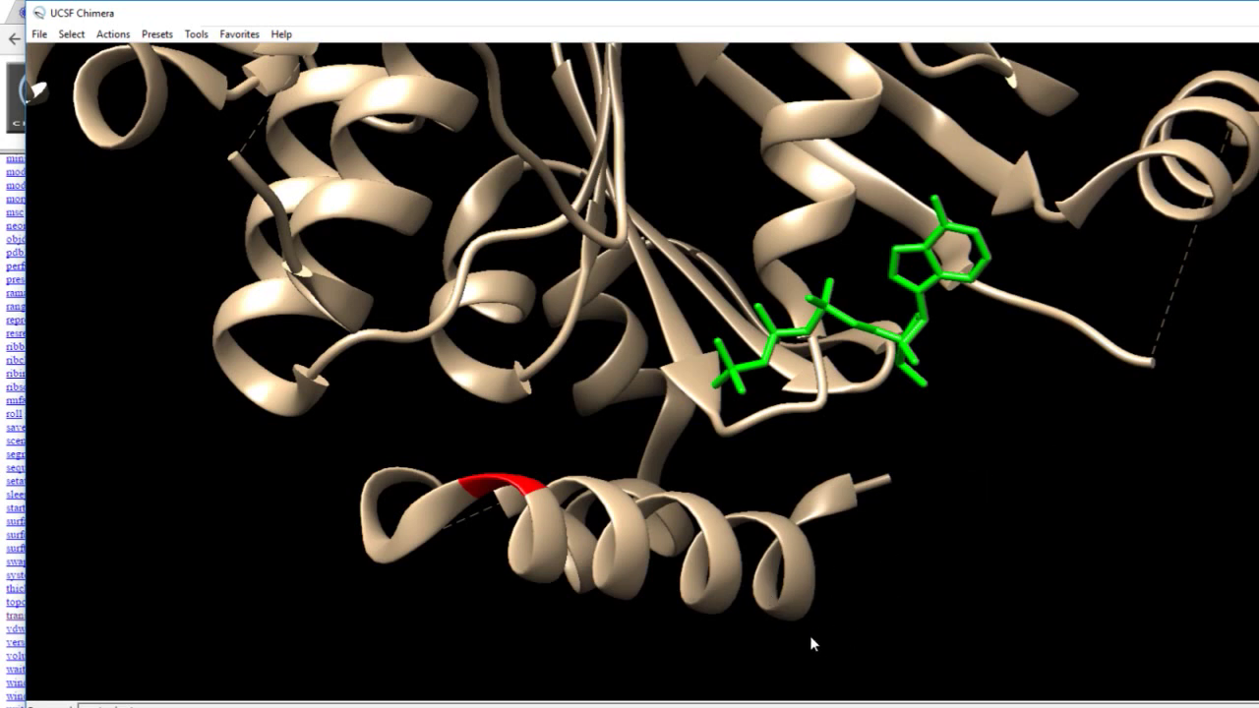
# Switch to Notepad++ and start a new script with the lines "close all" and "open 2bbs", followed by a blank line.
pyautogui.click(657, 704)
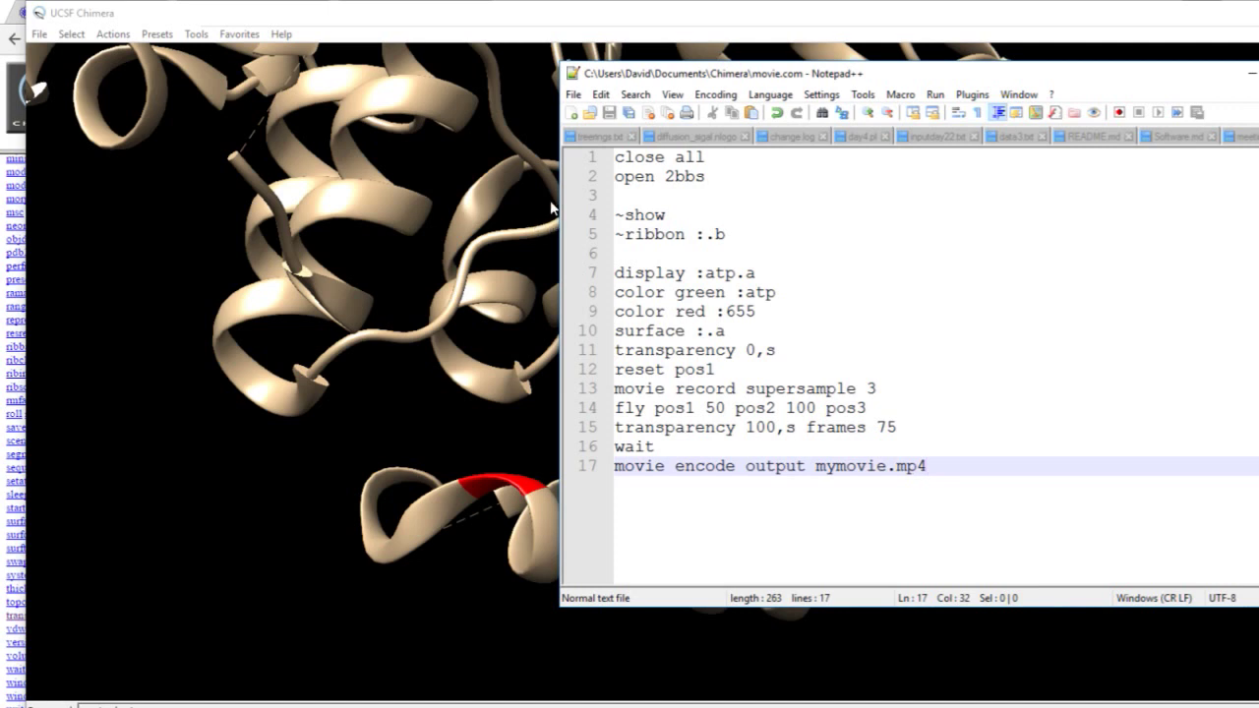
pyautogui.click(572, 115)
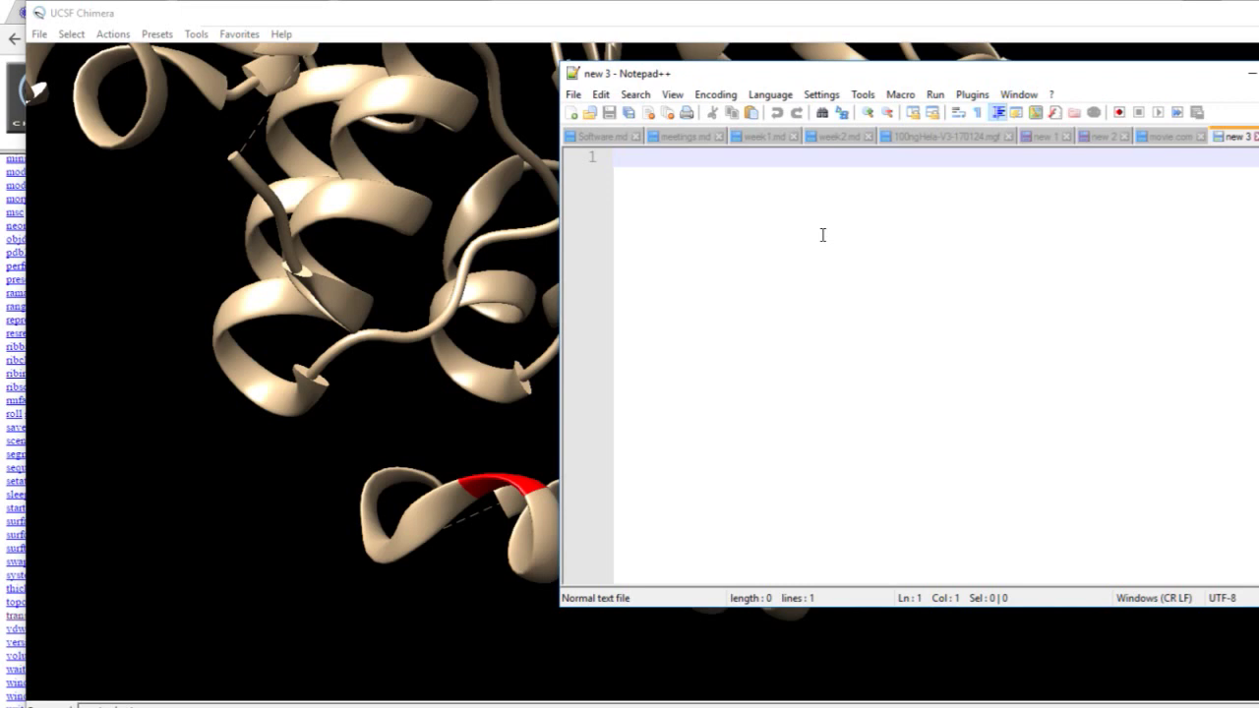
pyautogui.write('close all')
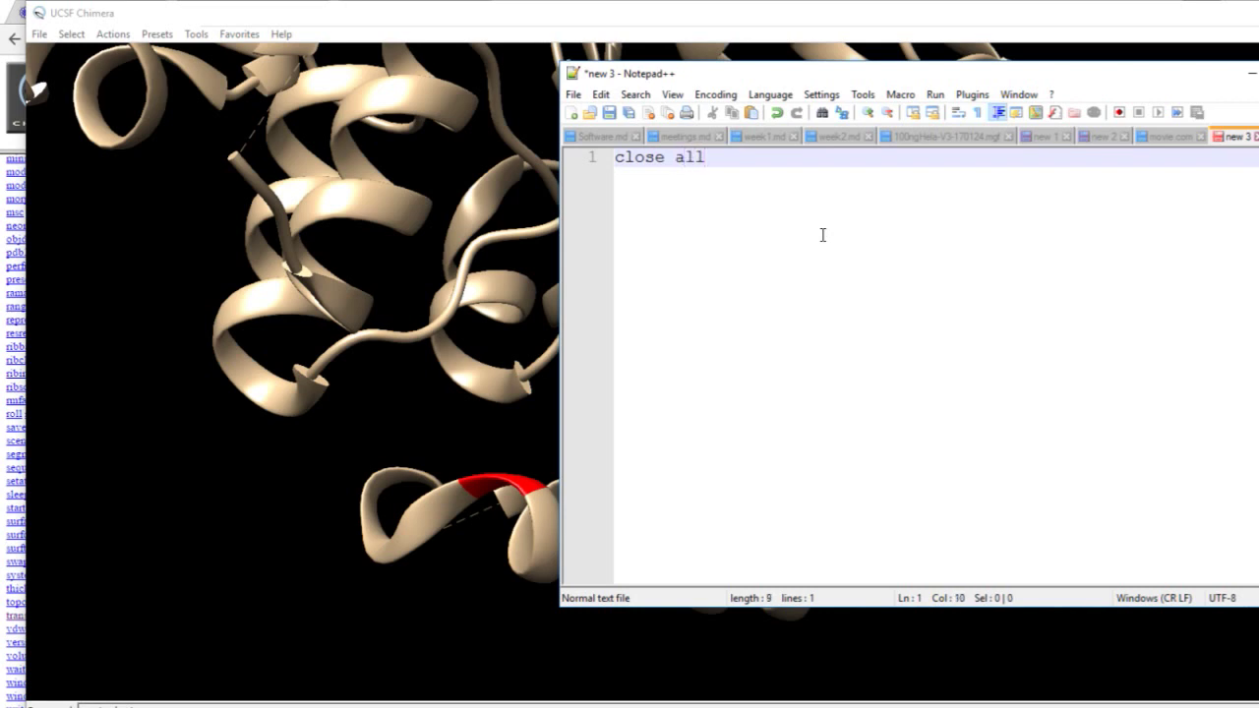
pyautogui.press('Return')
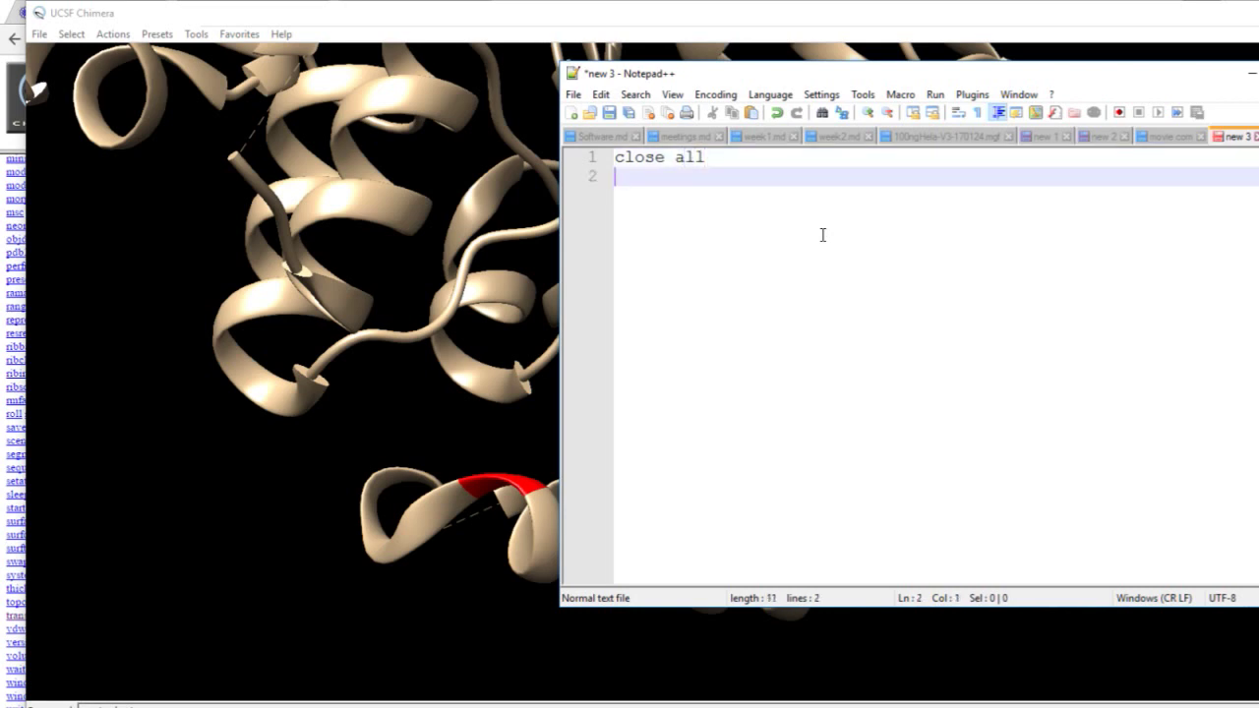
pyautogui.write('open 2bbs')
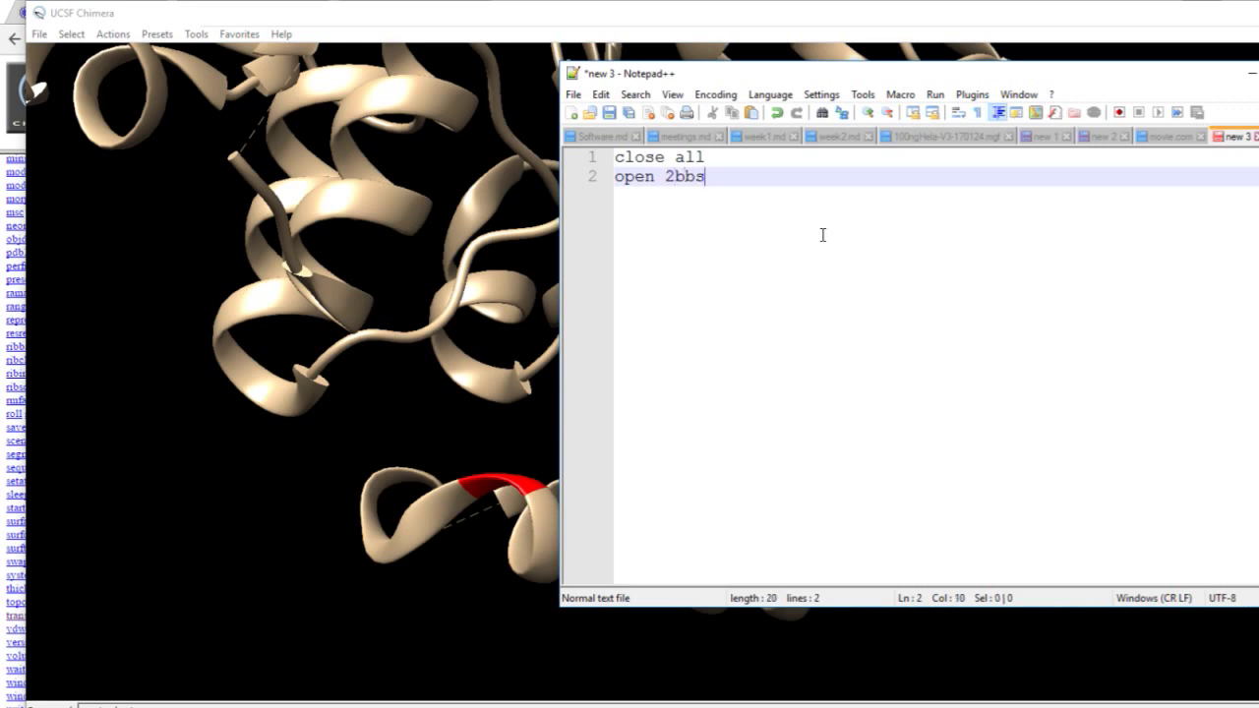
pyautogui.press('Return')
pyautogui.press('Return')
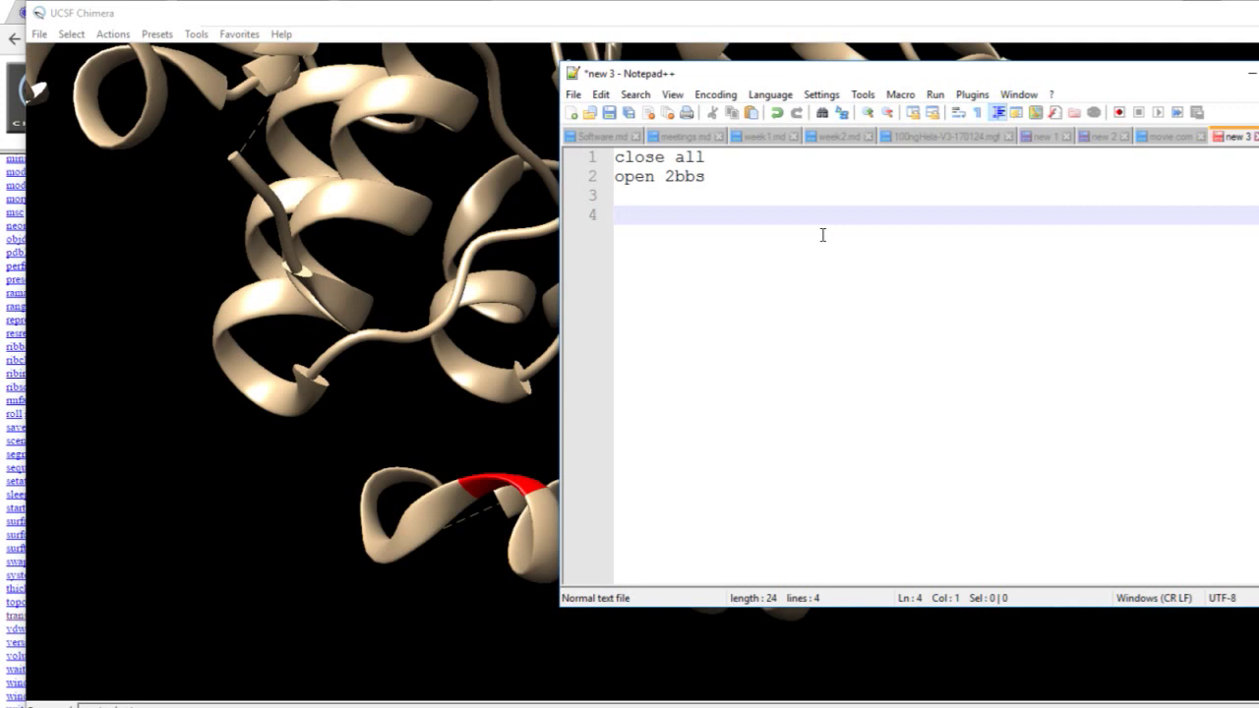
# Add the script lines "~show" and "~ribbon :.b" to hide the atoms and chain B's ribbon, followed by a blank line.
pyautogui.write('~show')
pyautogui.press('Return')
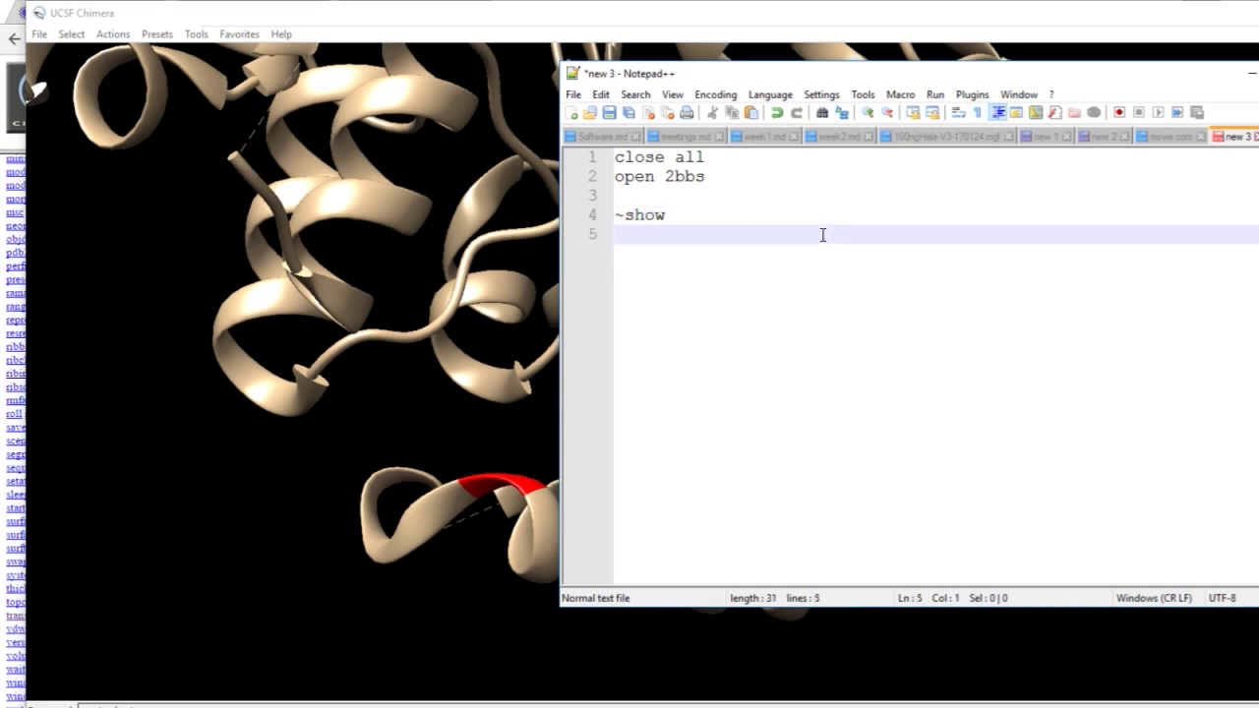
pyautogui.write('~show')
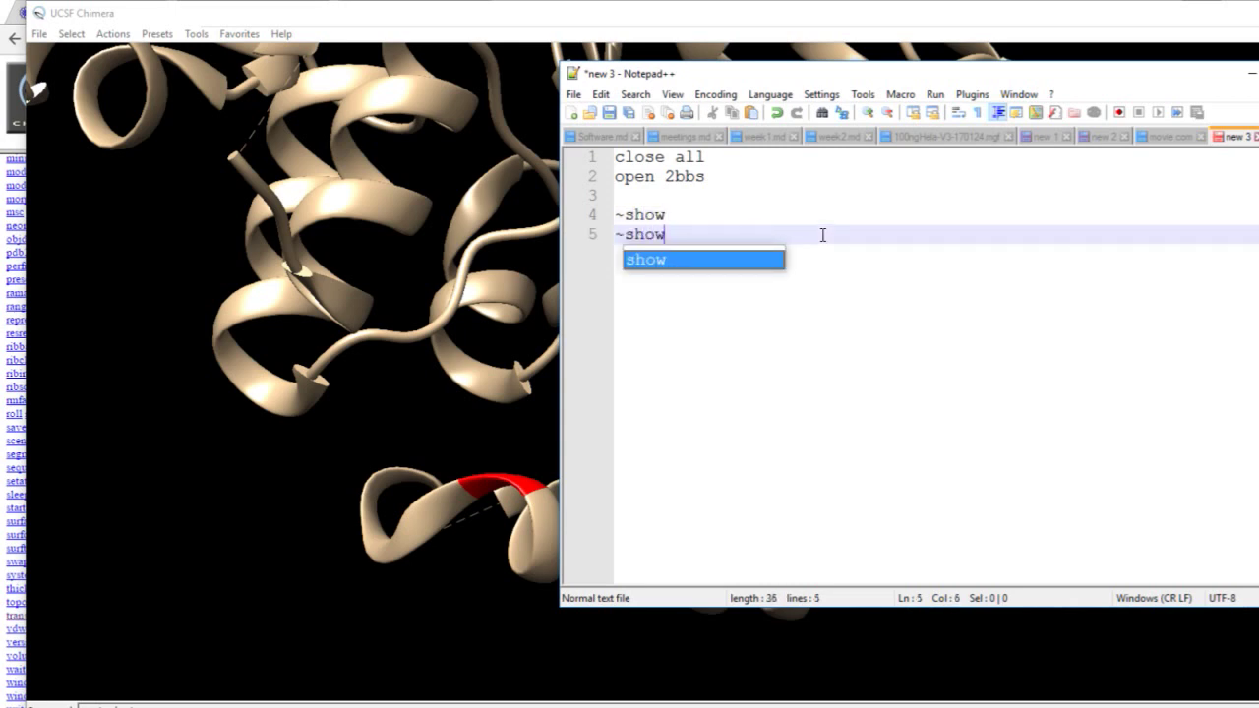
pyautogui.press('BackSpace')
pyautogui.press('BackSpace')
pyautogui.press('BackSpace')
pyautogui.press('BackSpace')
pyautogui.press('BackSpace')
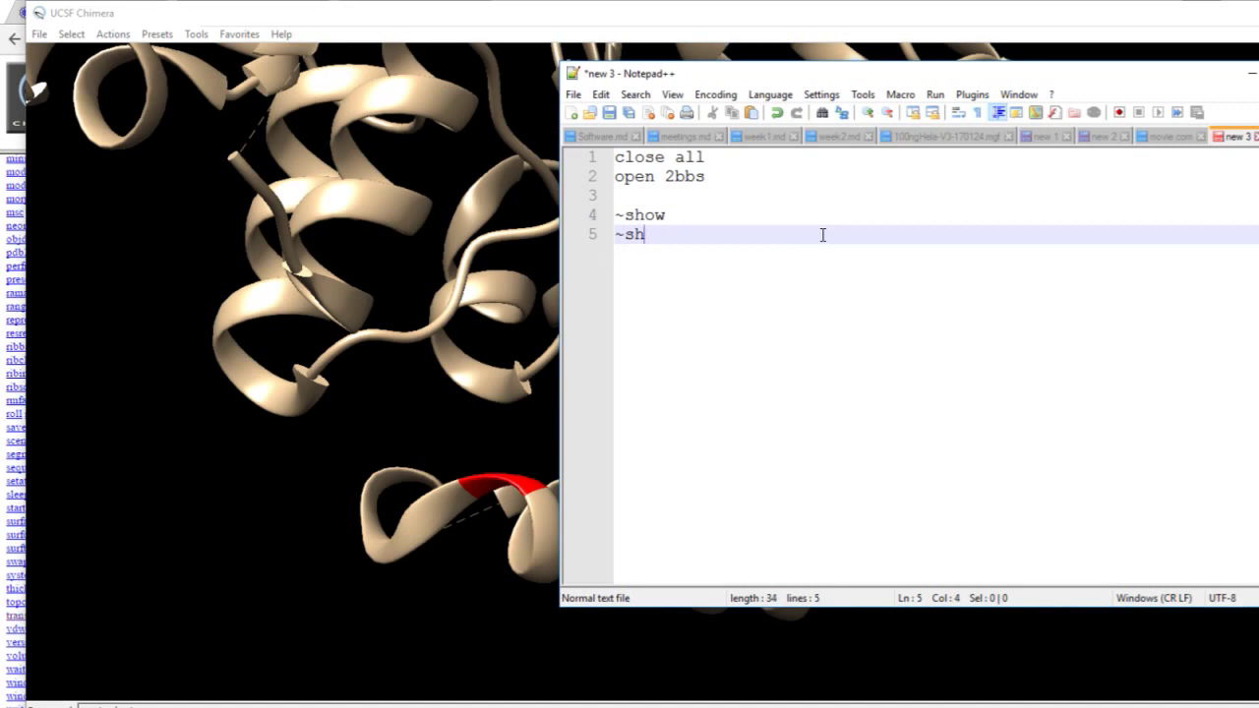
pyautogui.write('ribb')
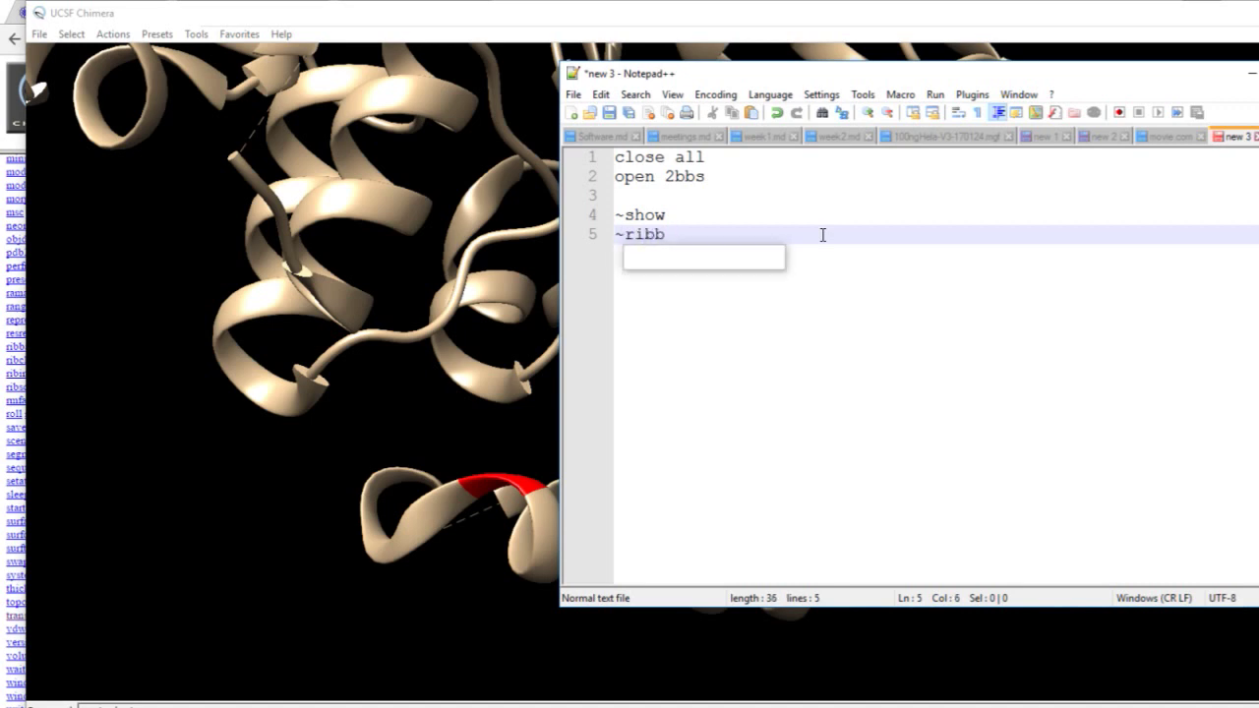
pyautogui.write('on :.')
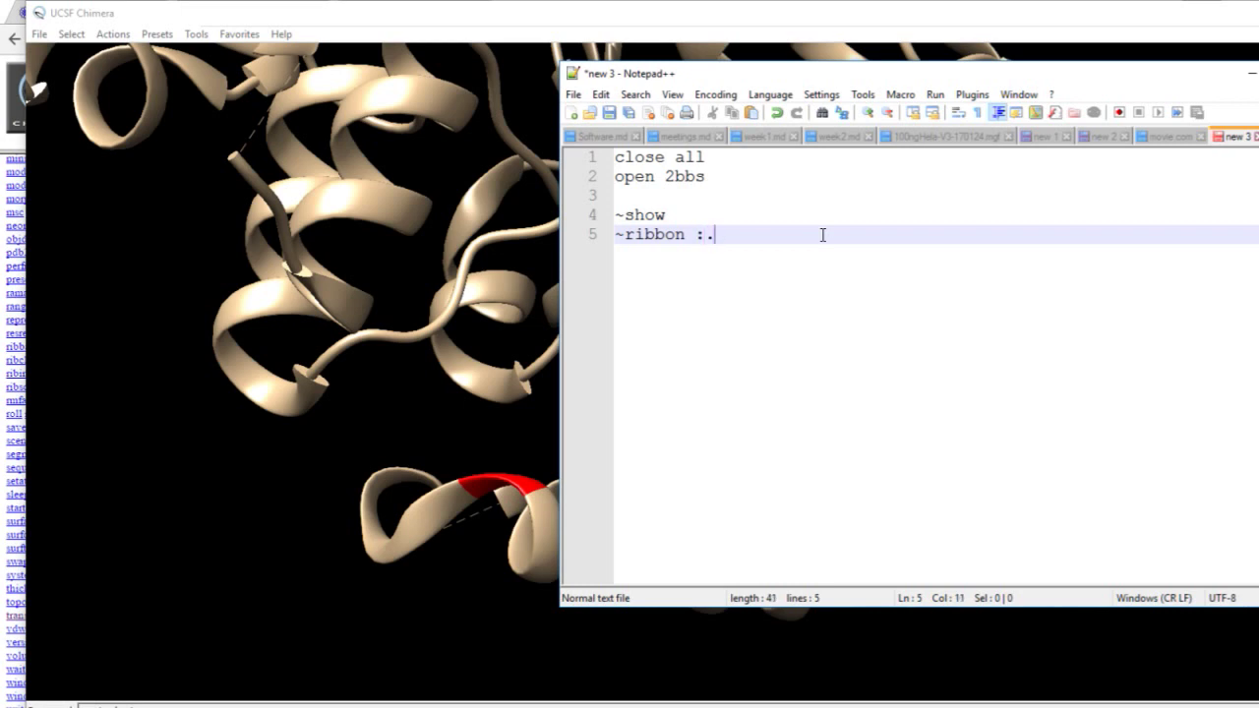
pyautogui.write('b')
pyautogui.press('Return')
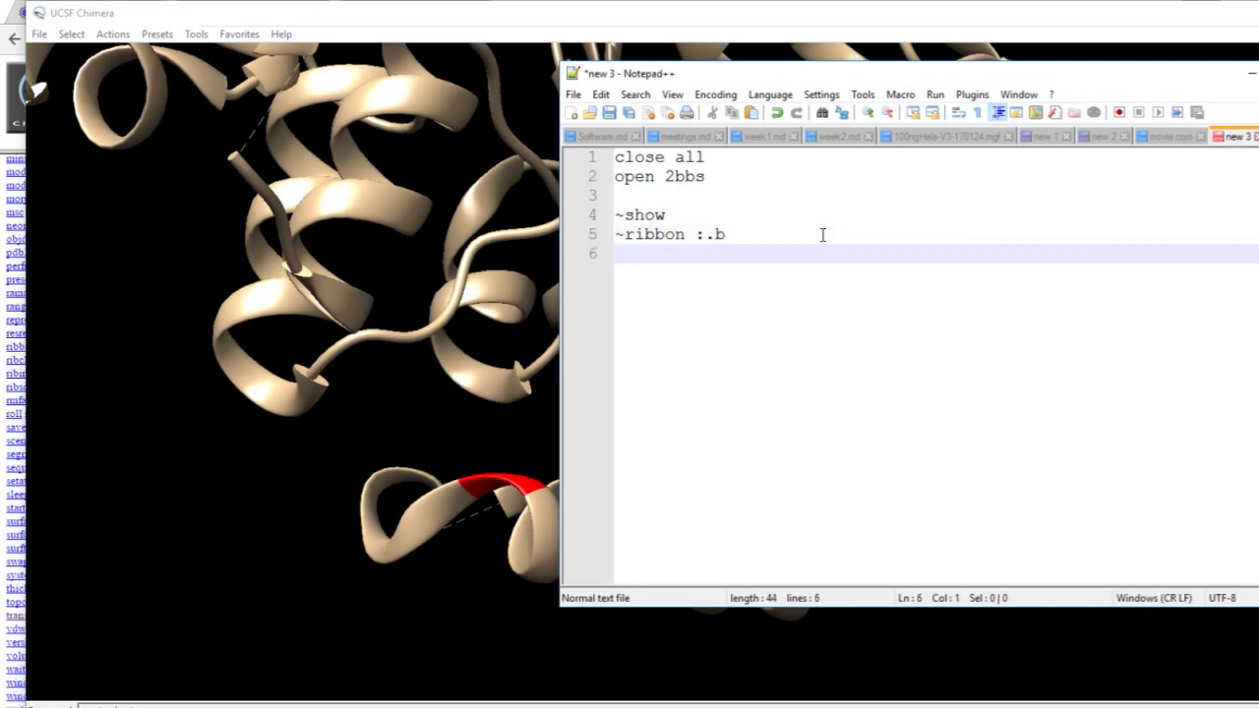
pyautogui.press('Return')
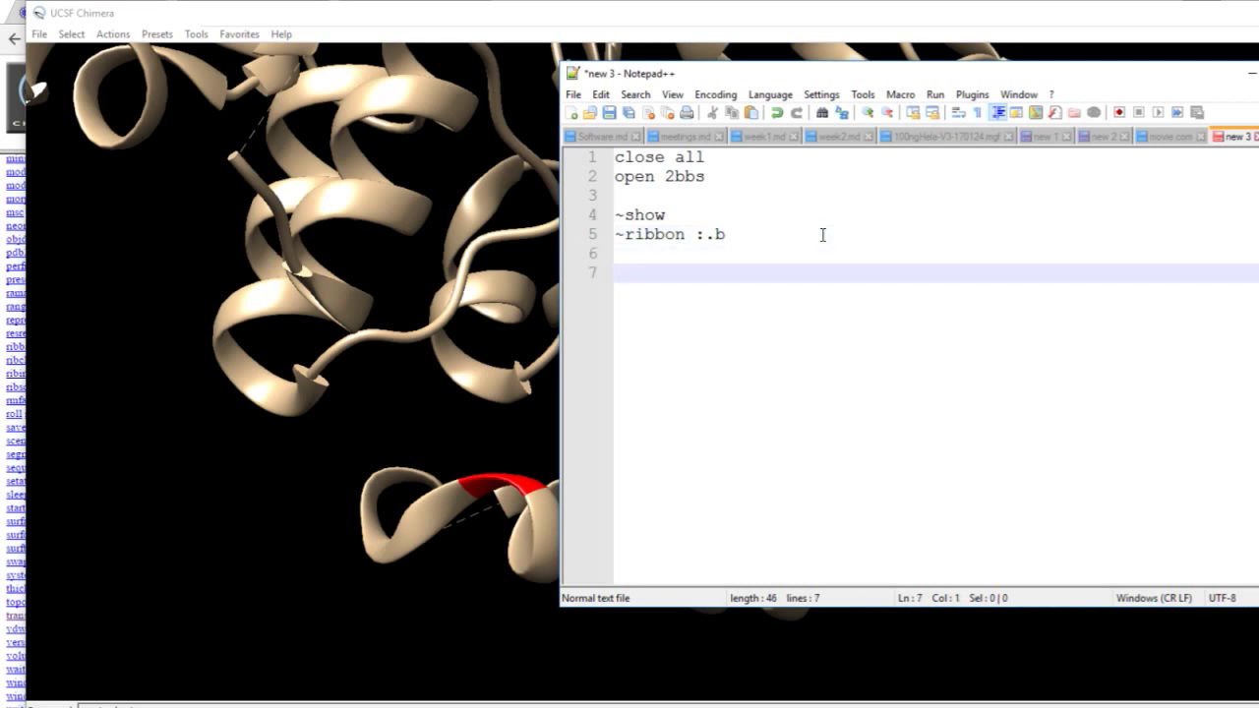
# Add the coloring commands "color green :atp" and "color red :655" to the script, separated by a blank line.
pyautogui.write('color green ')
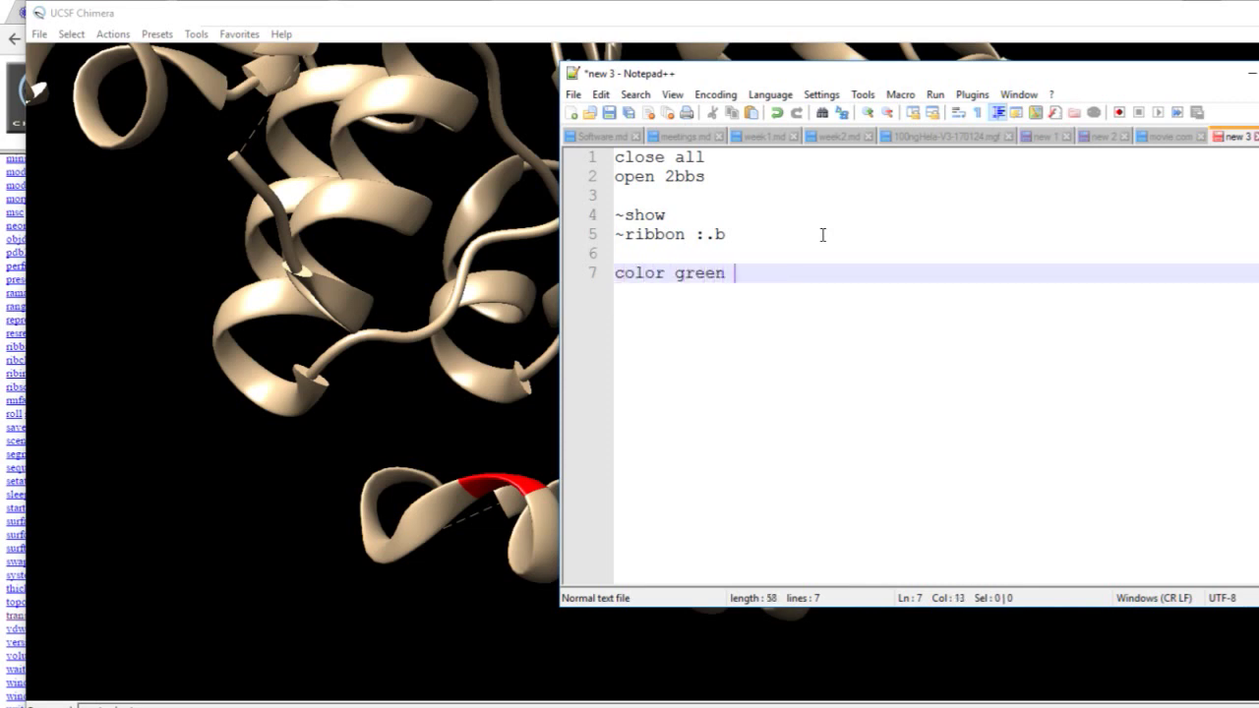
pyautogui.write(':atp')
pyautogui.press('Return')
pyautogui.press('Return')
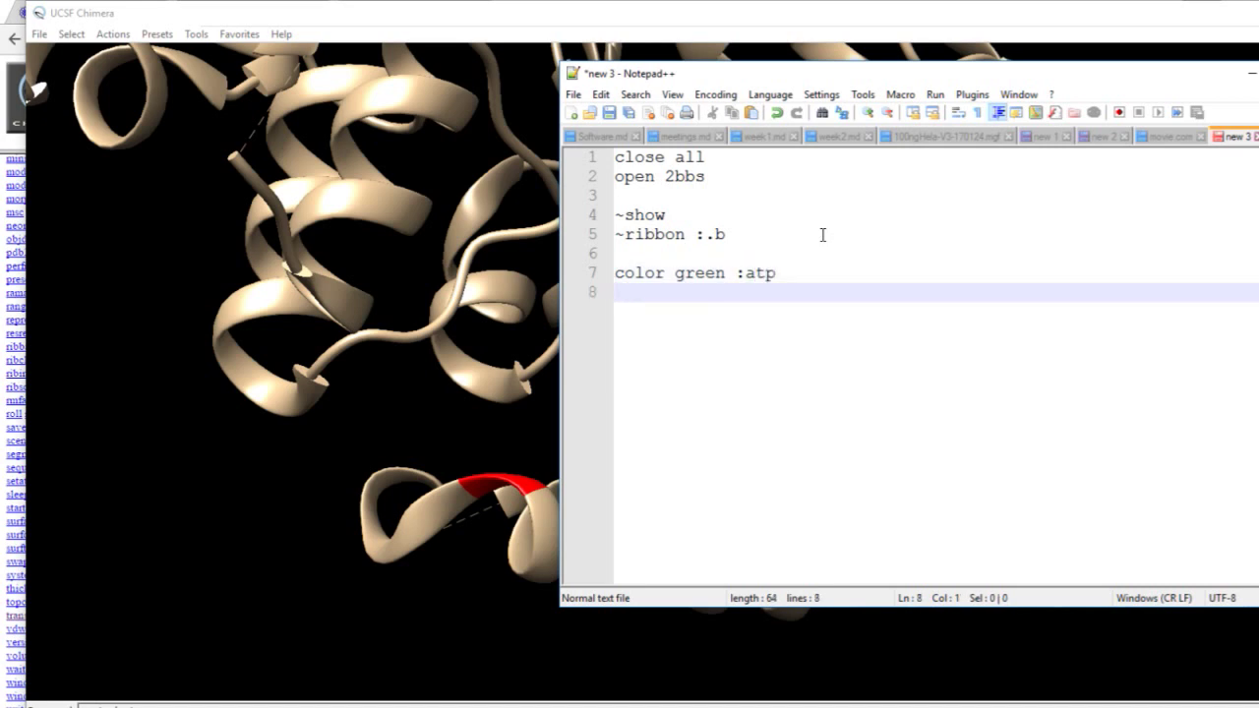
pyautogui.write('color ')
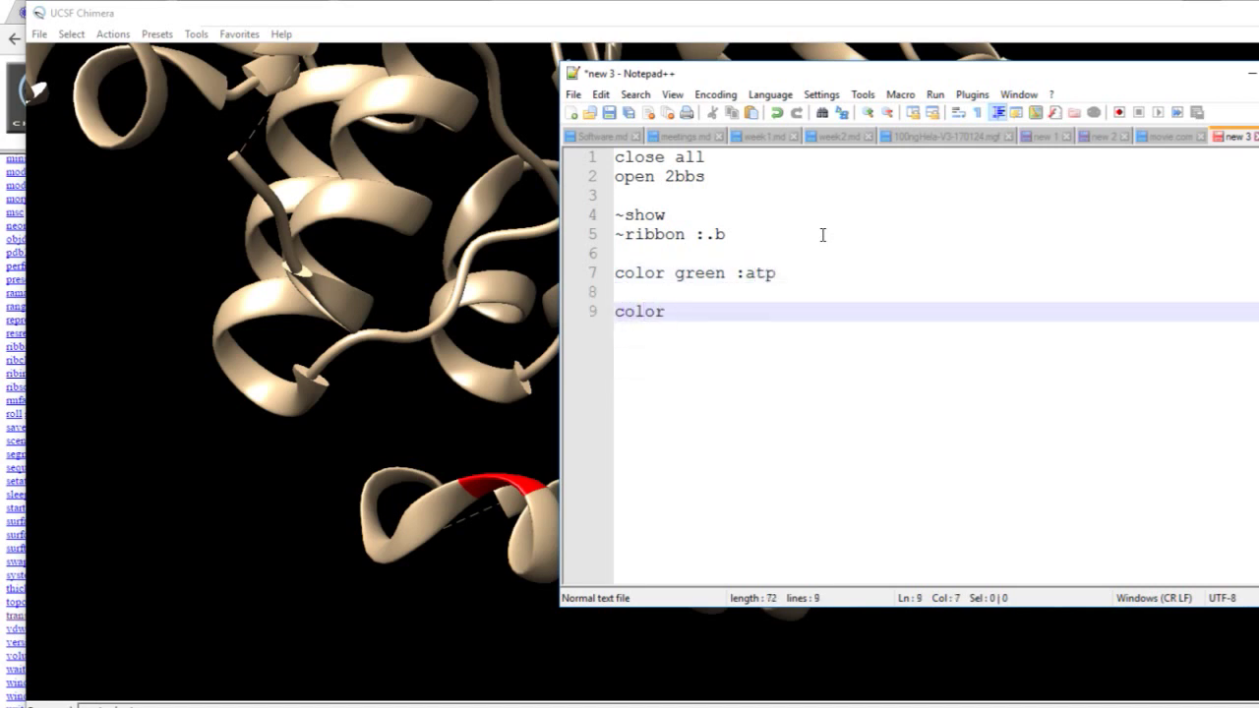
pyautogui.write('red :655')
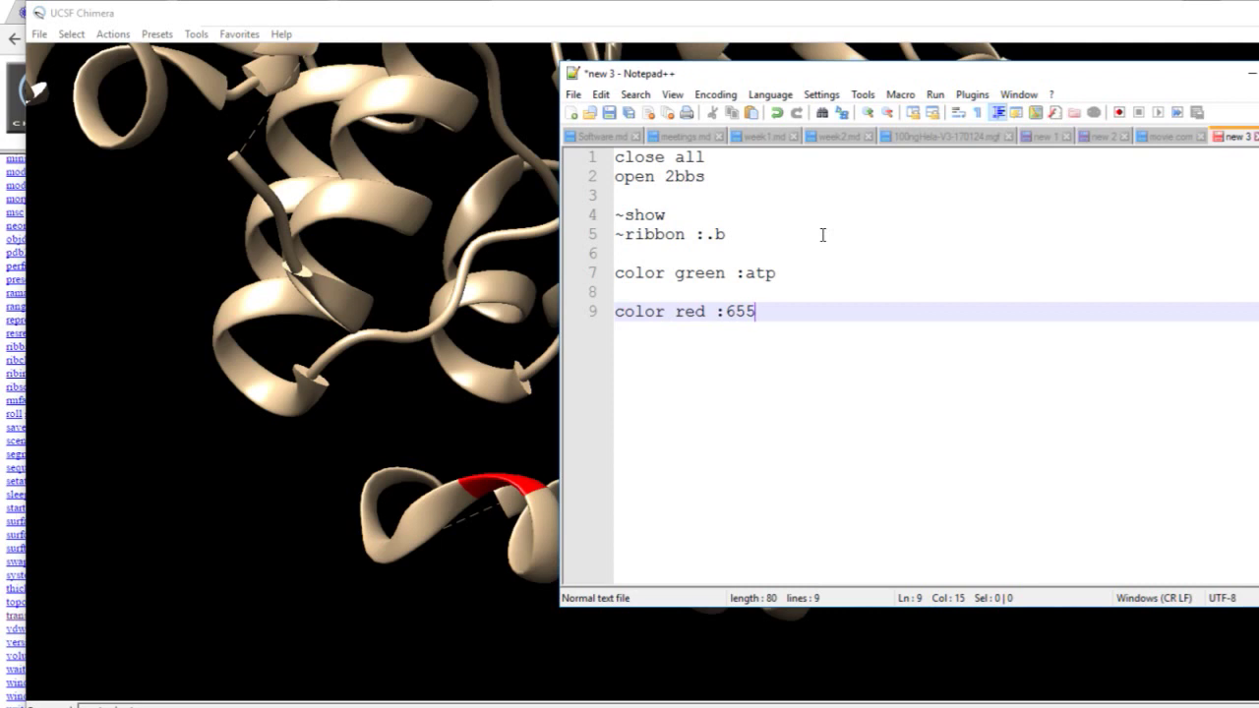
pyautogui.press('Return')
# Add the line "display :655.a" to show residue 655 of chain A, followed by a blank line.
pyautogui.write('display ')
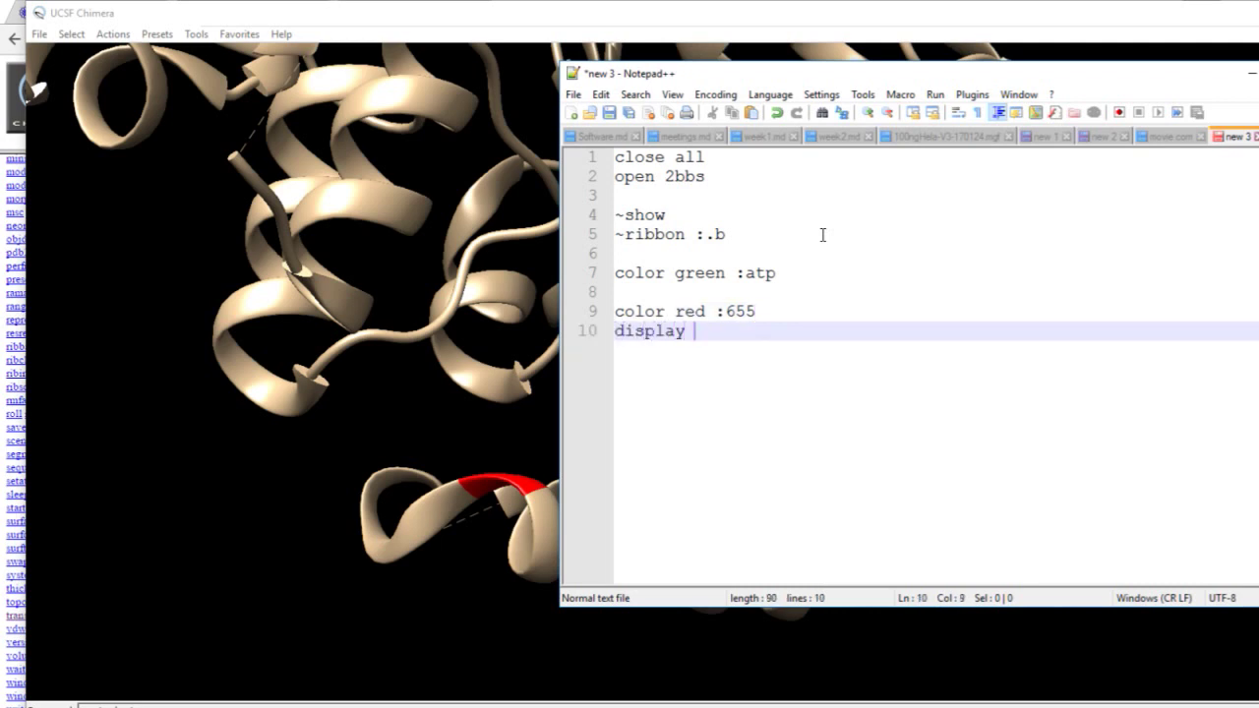
pyautogui.write(':655')
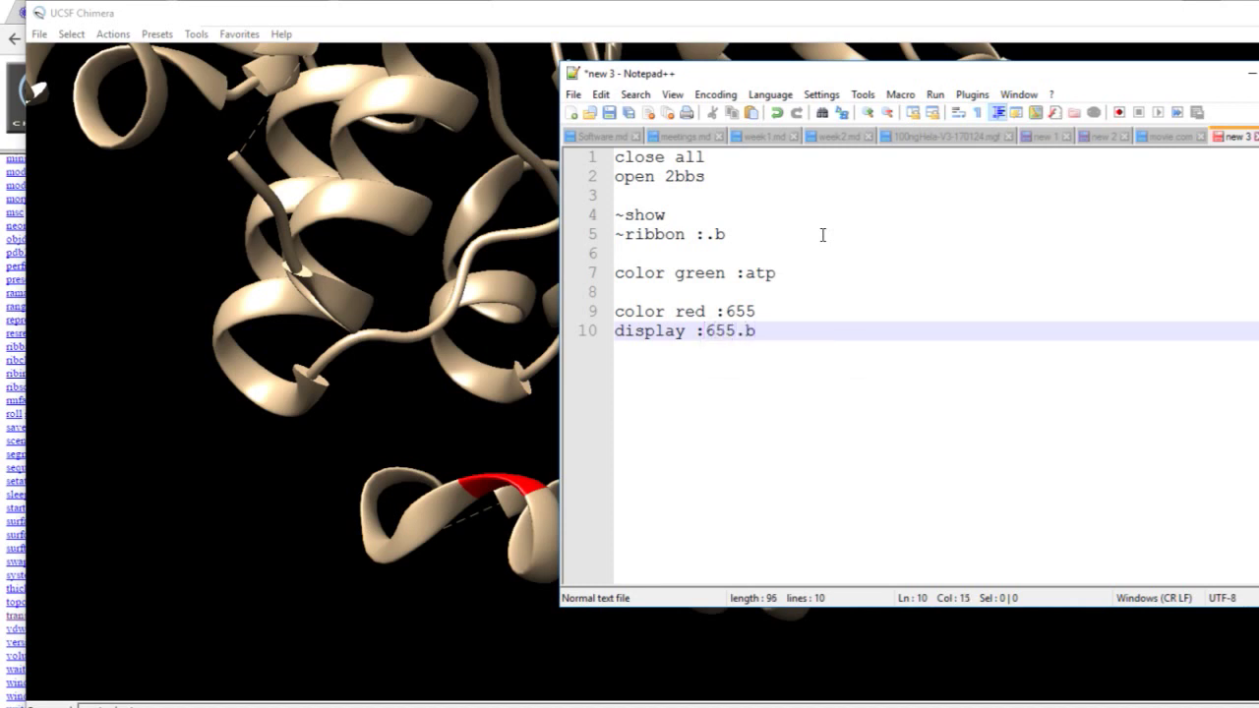
pyautogui.write('.a')
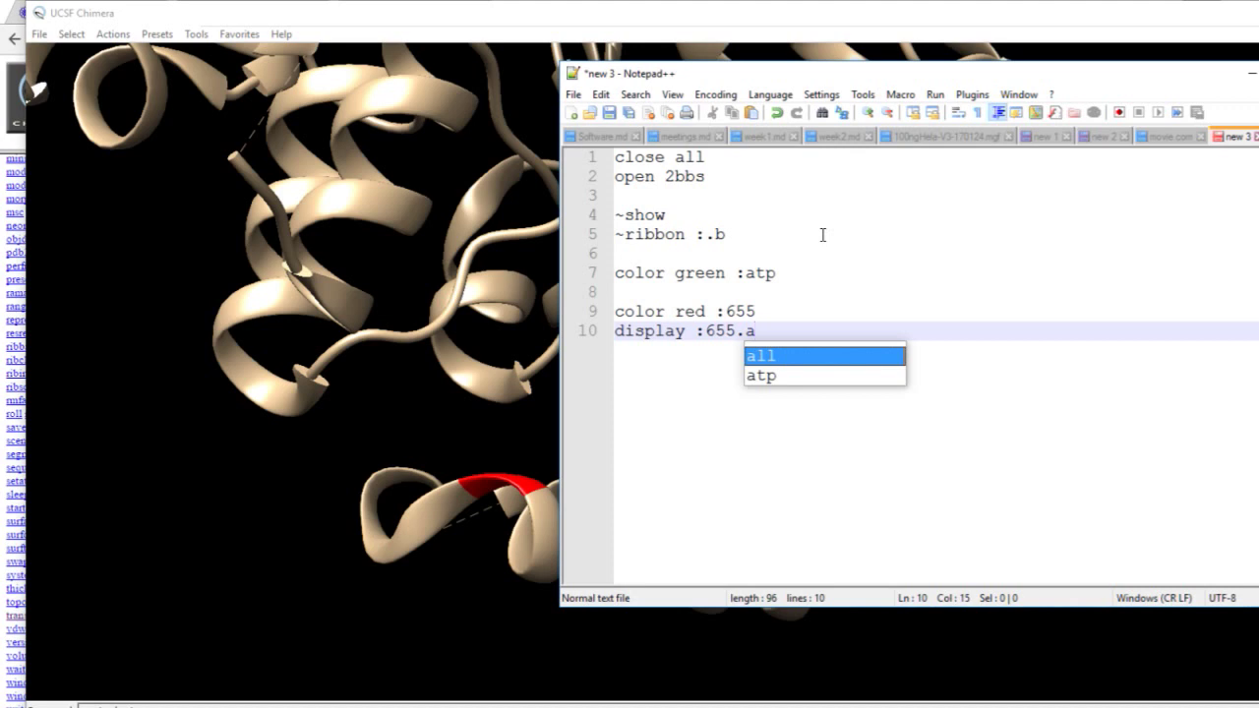
pyautogui.press('Down')
pyautogui.press('Escape')
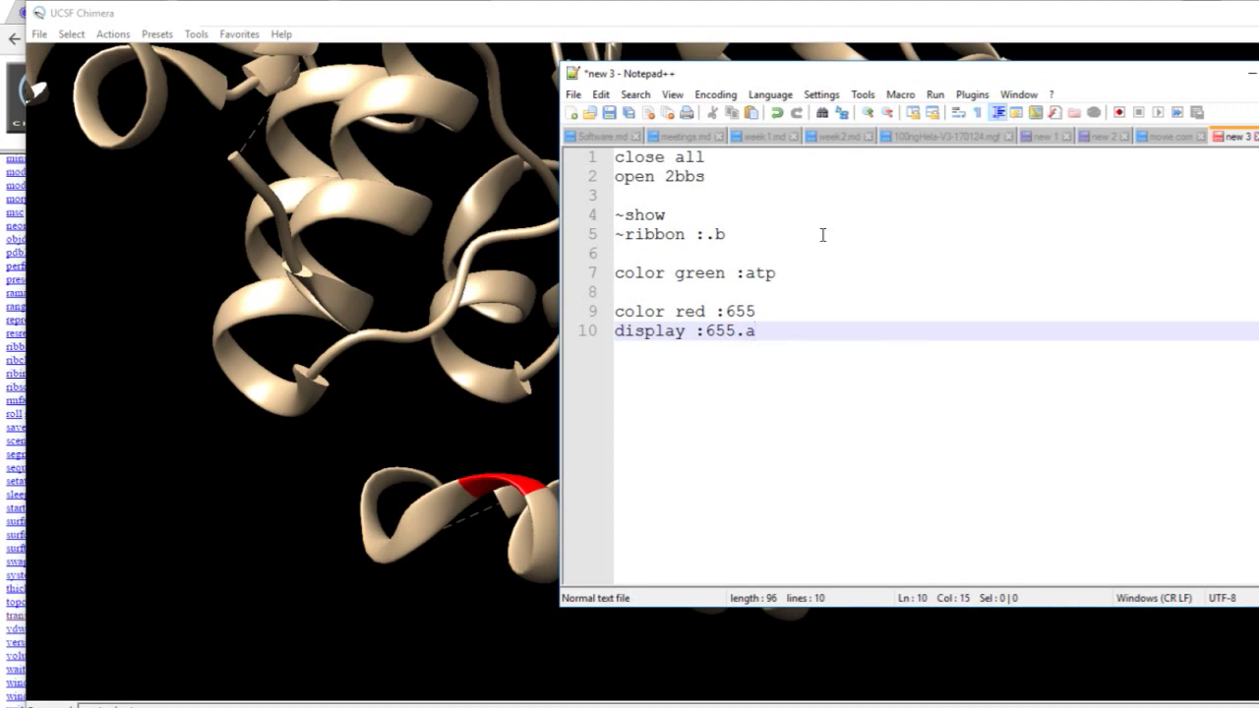
pyautogui.press('Return')
pyautogui.press('Return')
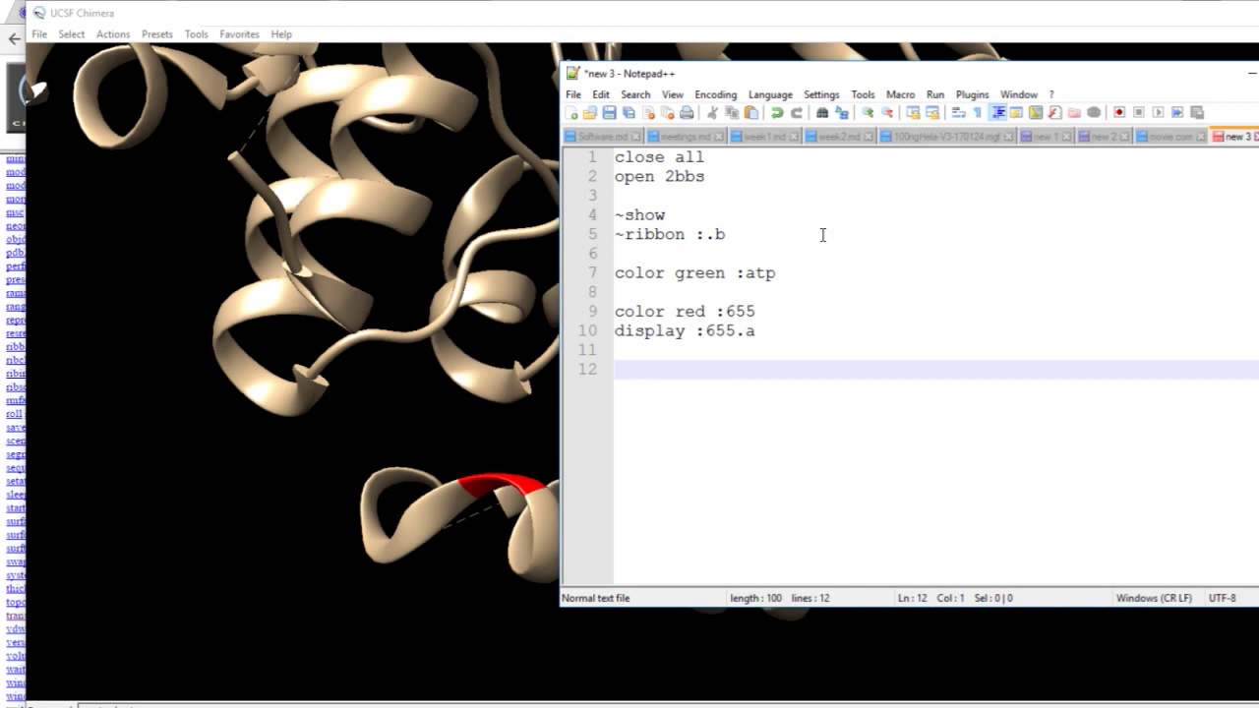
# Add the line "surface :.a" to the script to generate a surface for chain A.
pyautogui.write('surface :.a')
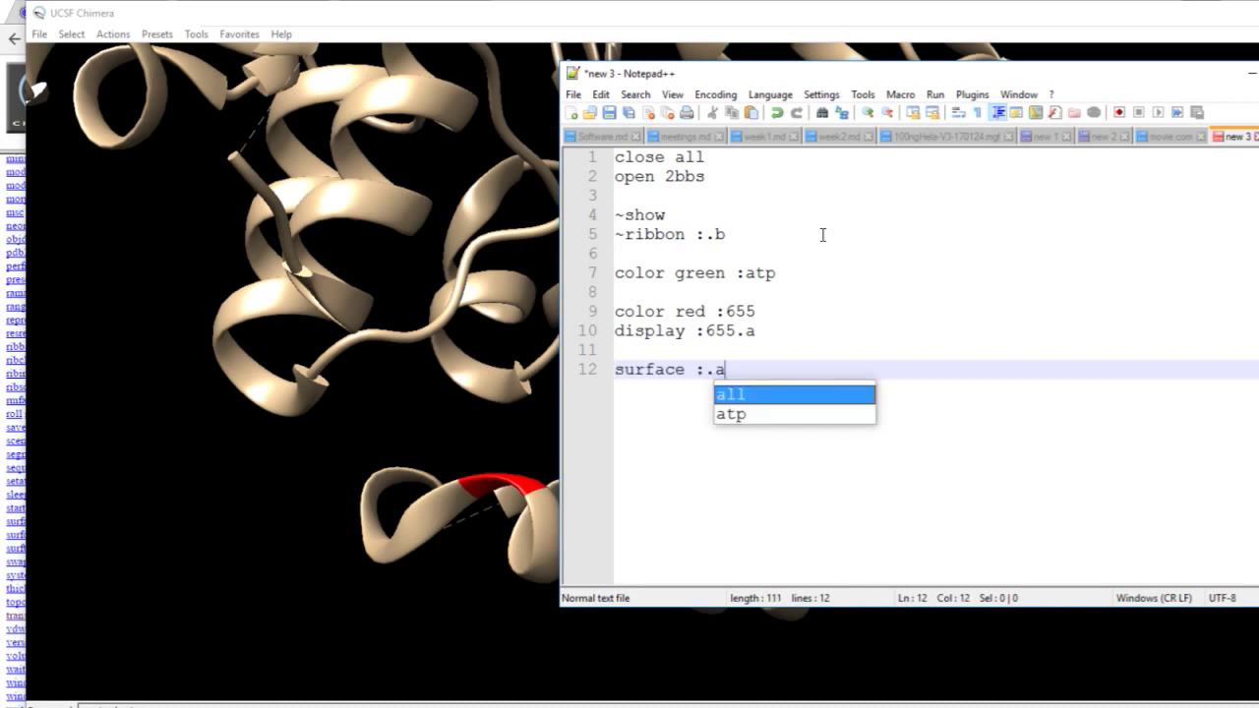
pyautogui.press('Escape')
pyautogui.press('Return')
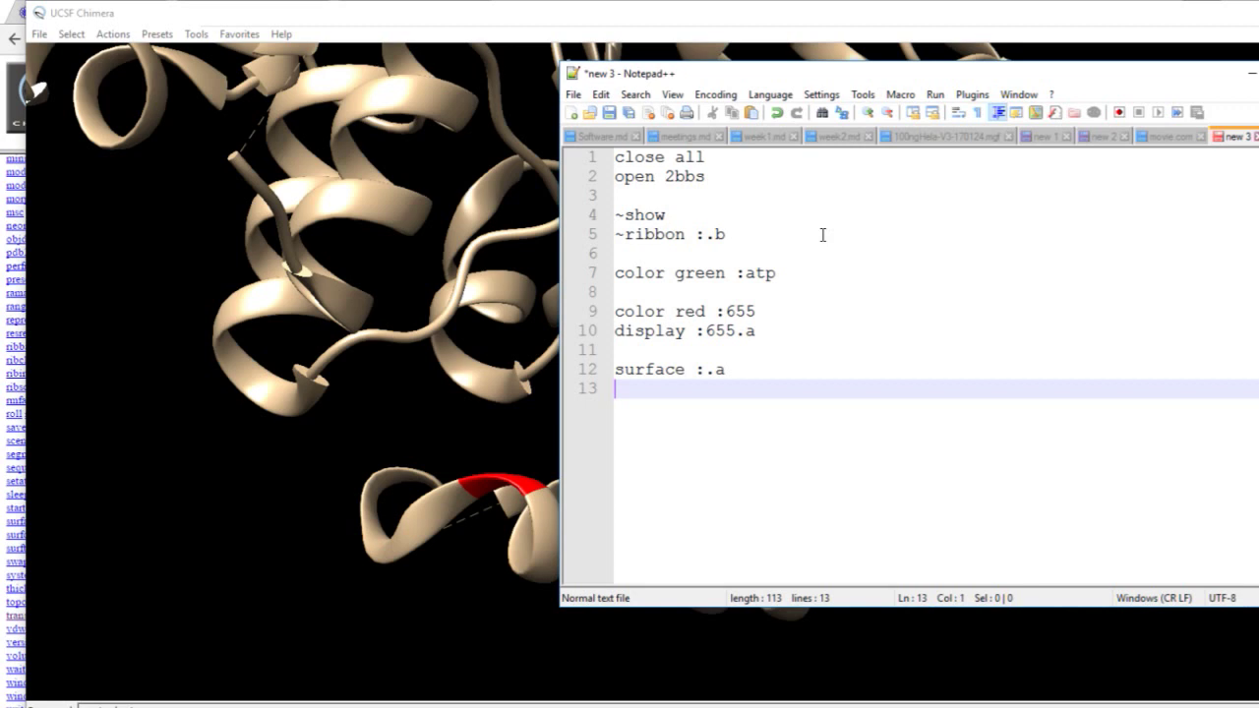
# Add the line "transparency 100,s" to the script after a blank line, leaving blank lines below it.
pyautogui.press('Return')
pyautogui.write('transparency ')
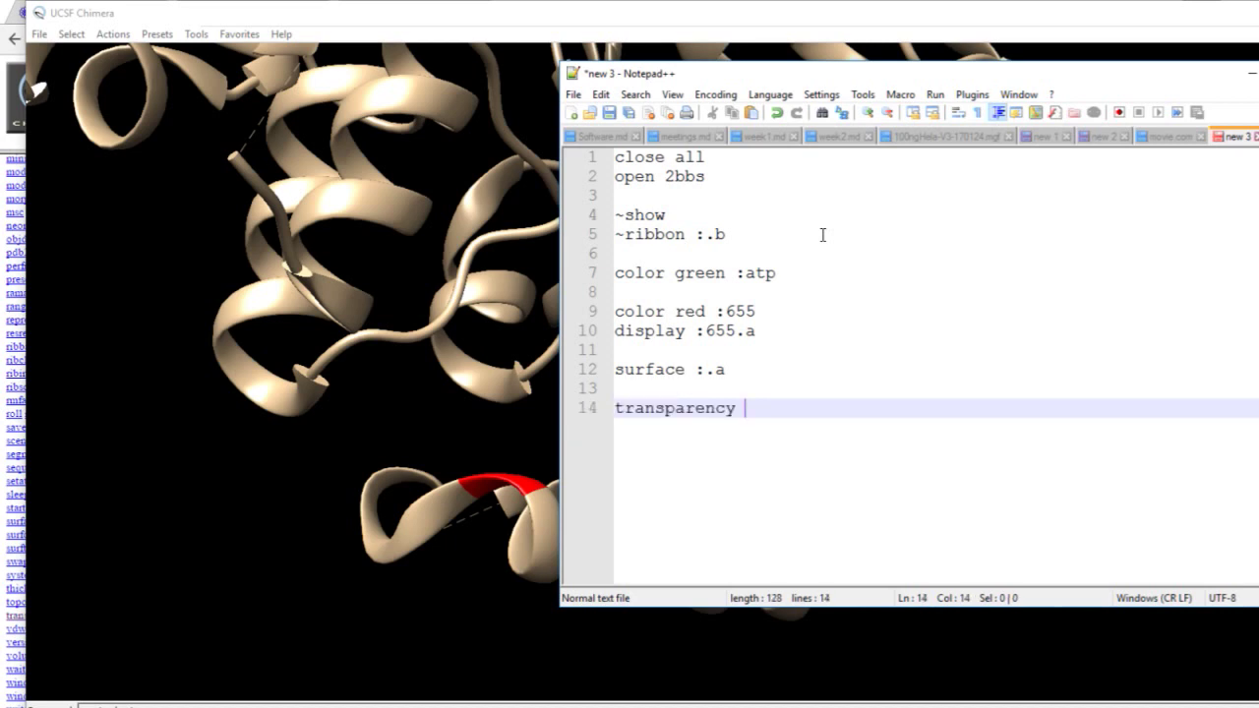
pyautogui.write('1')
pyautogui.write('00,s')
pyautogui.press('Return')
pyautogui.press('Return')
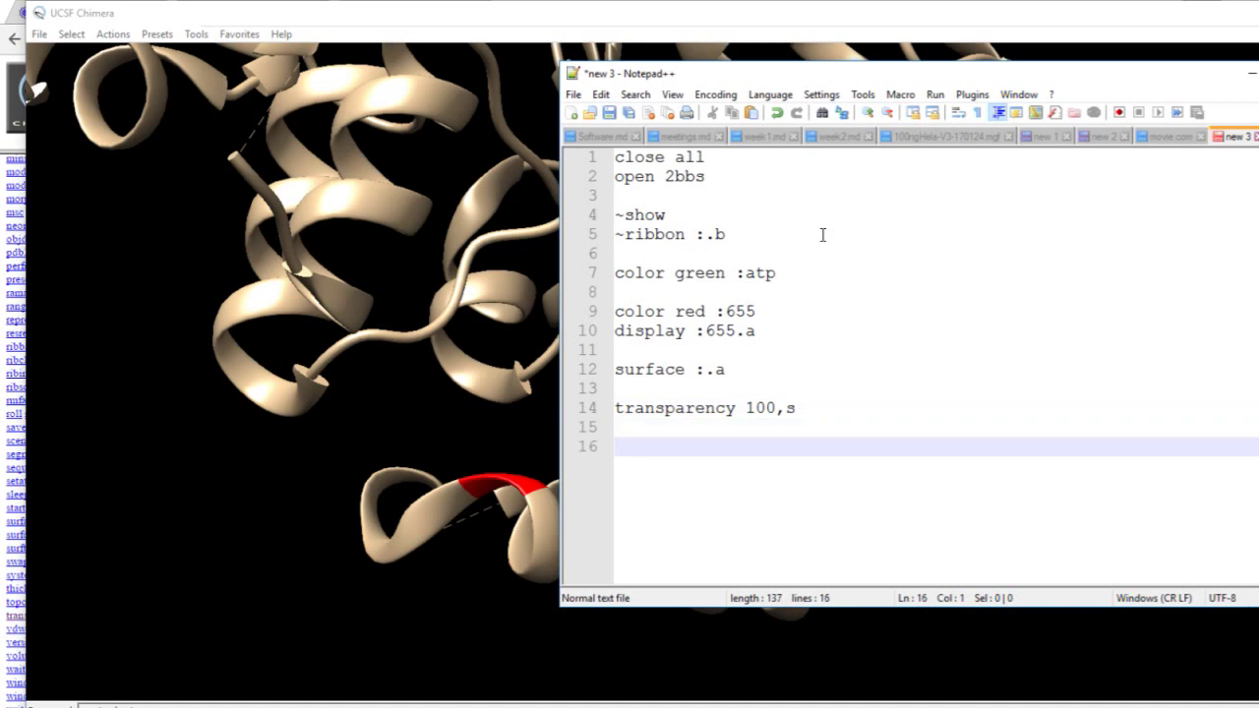
# Save the script in the Chimera folder under the file name example.com.
pyautogui.click(611, 114)
pyautogui.click(851, 288)
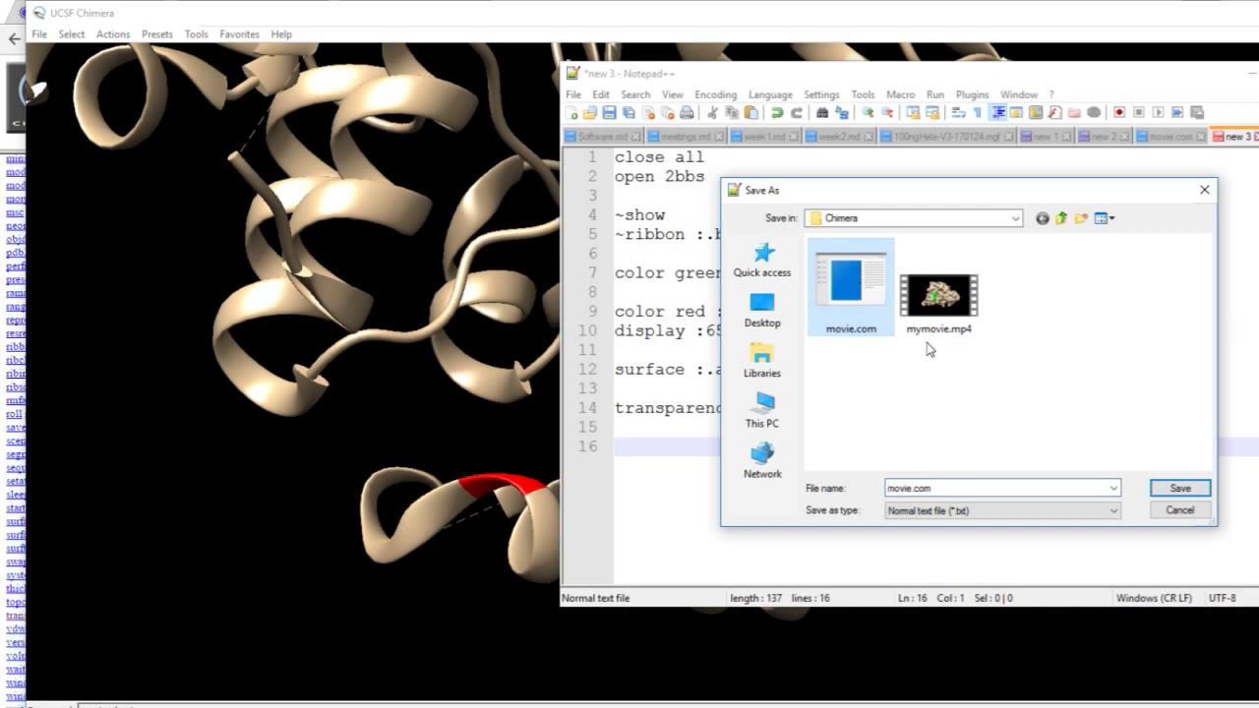
pyautogui.doubleClick(912, 489)
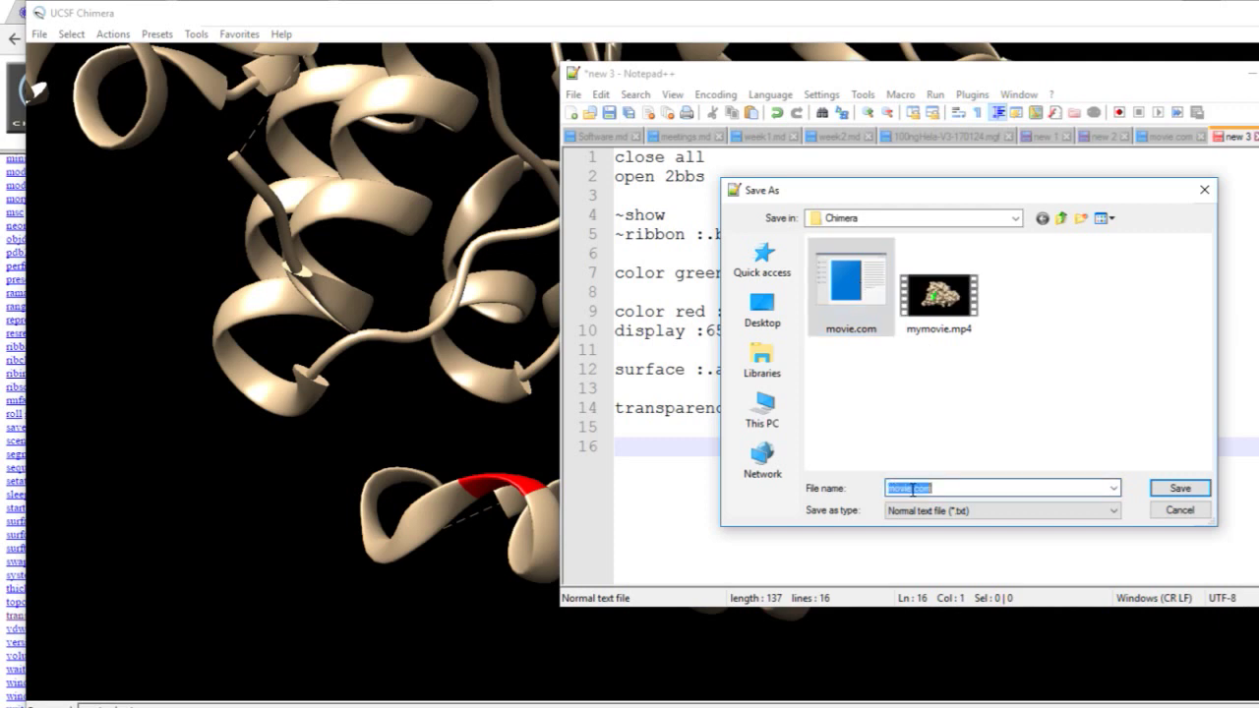
pyautogui.write('example')
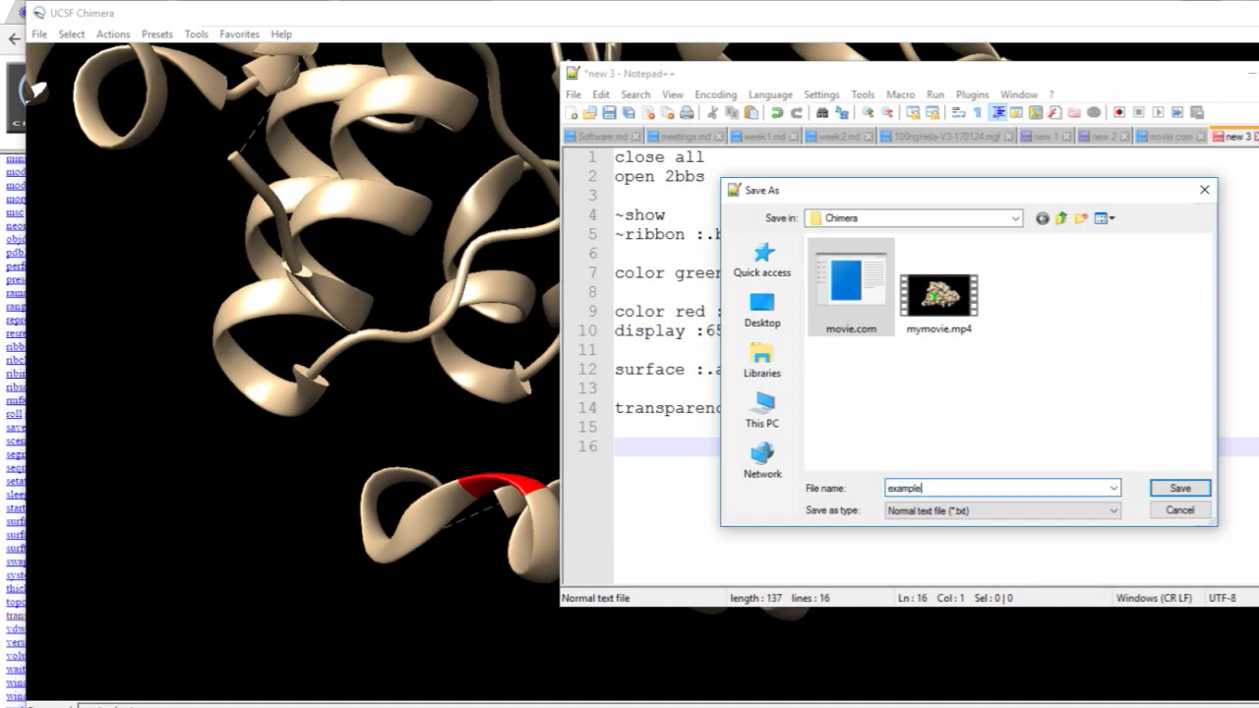
pyautogui.write('.com')
pyautogui.click(1185, 497)
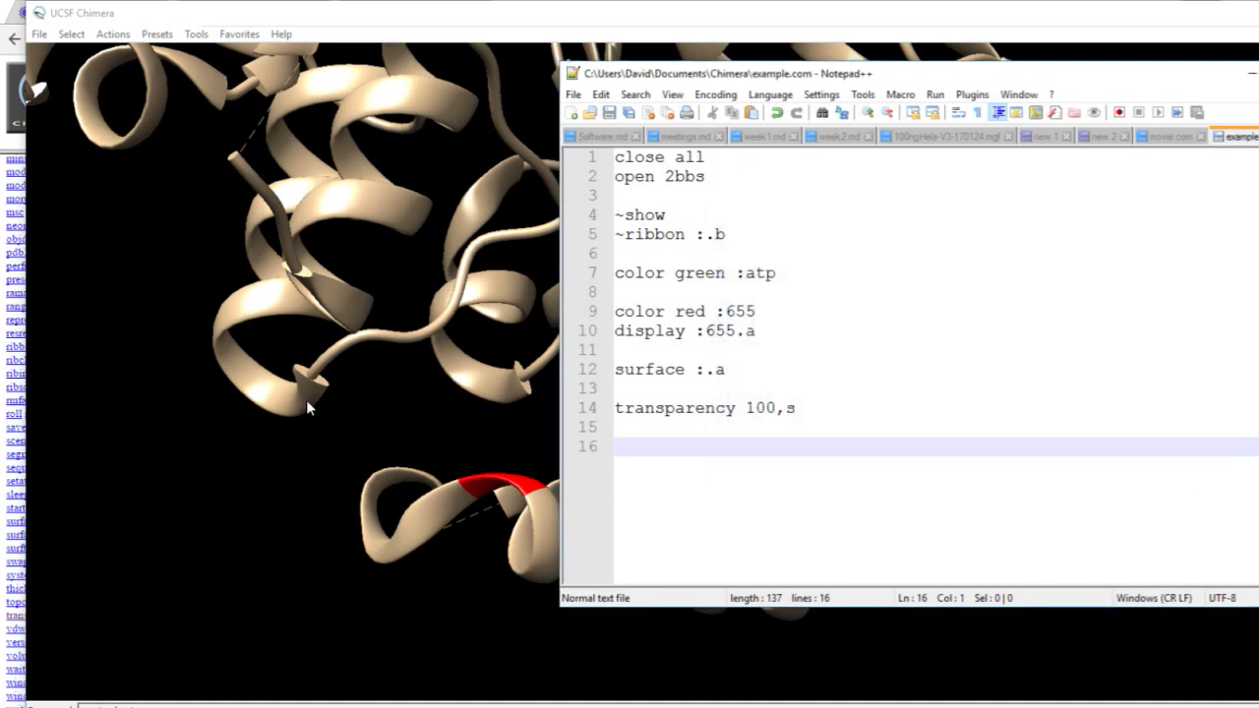
# Switch to UCSF Chimera and open example.com as a Chimera commands file to run the script.
pyautogui.click(169, 268)
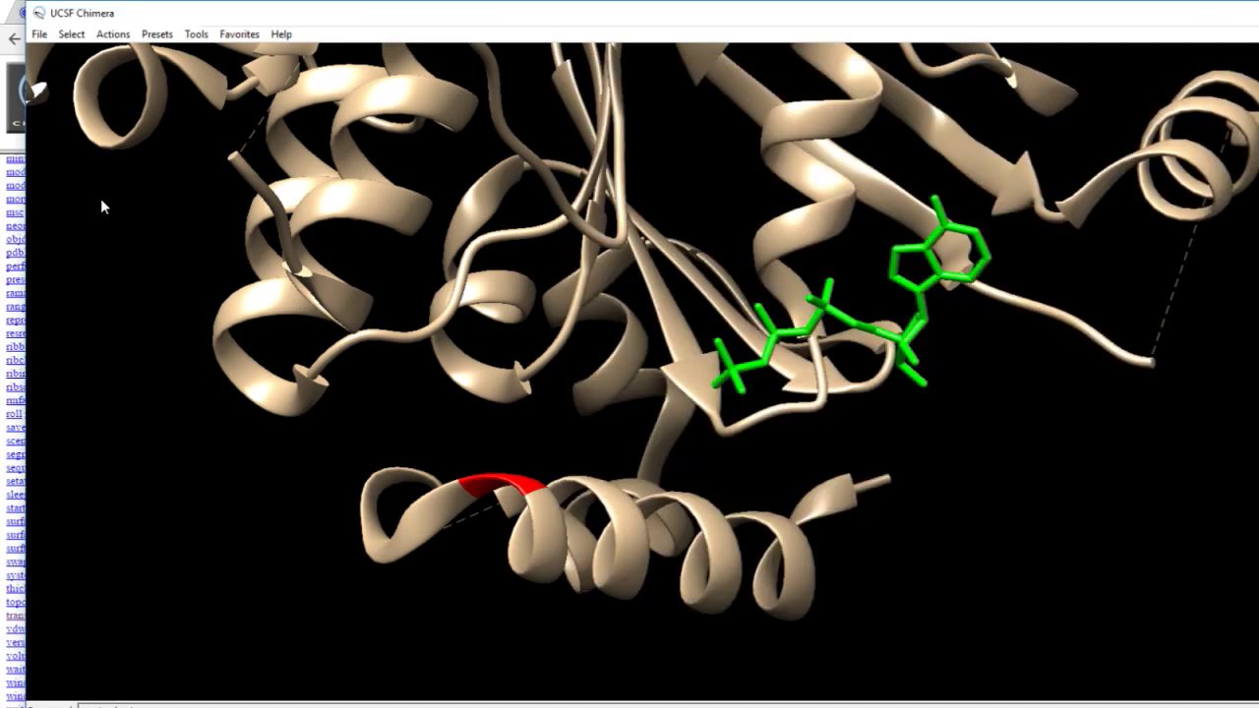
pyautogui.click(39, 34)
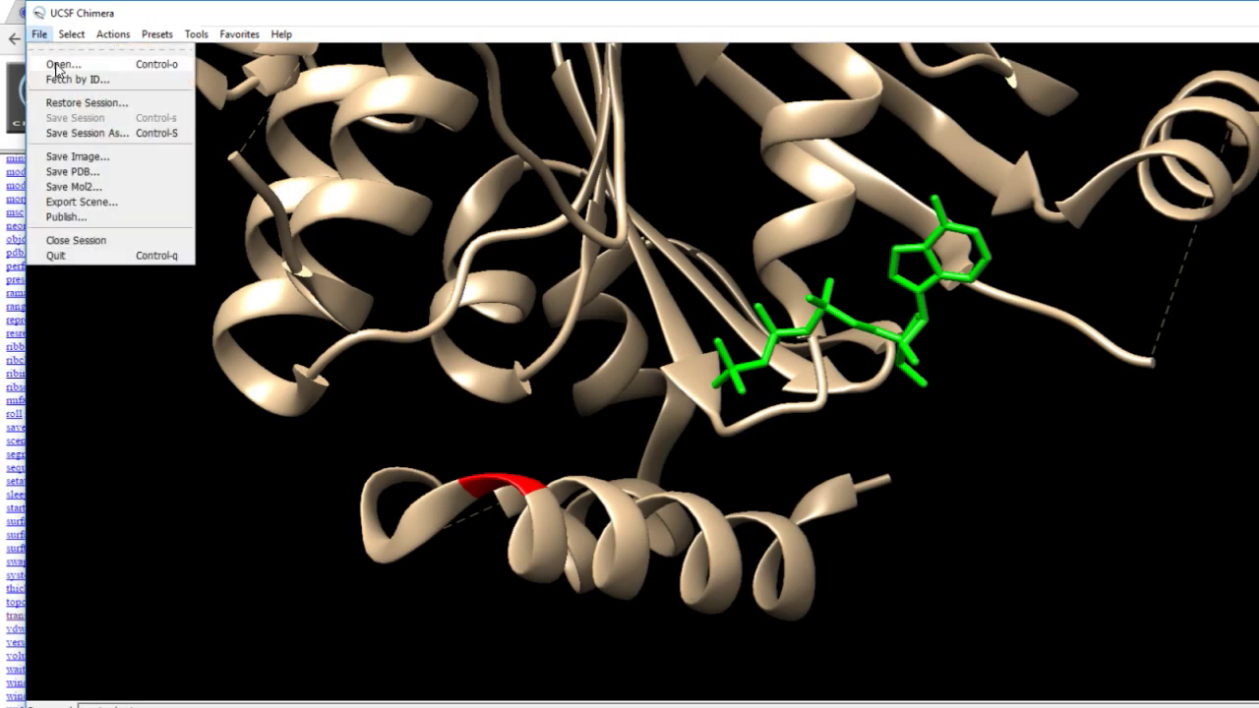
pyautogui.click(59, 65)
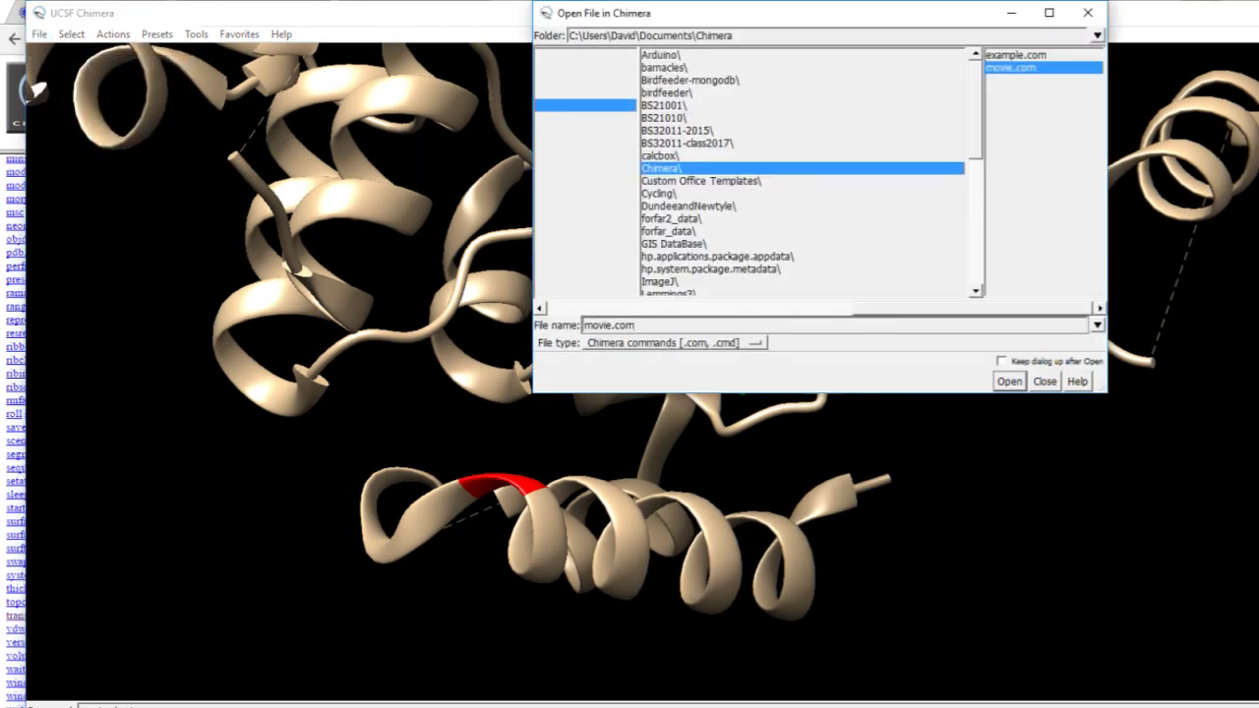
pyautogui.click(1027, 55)
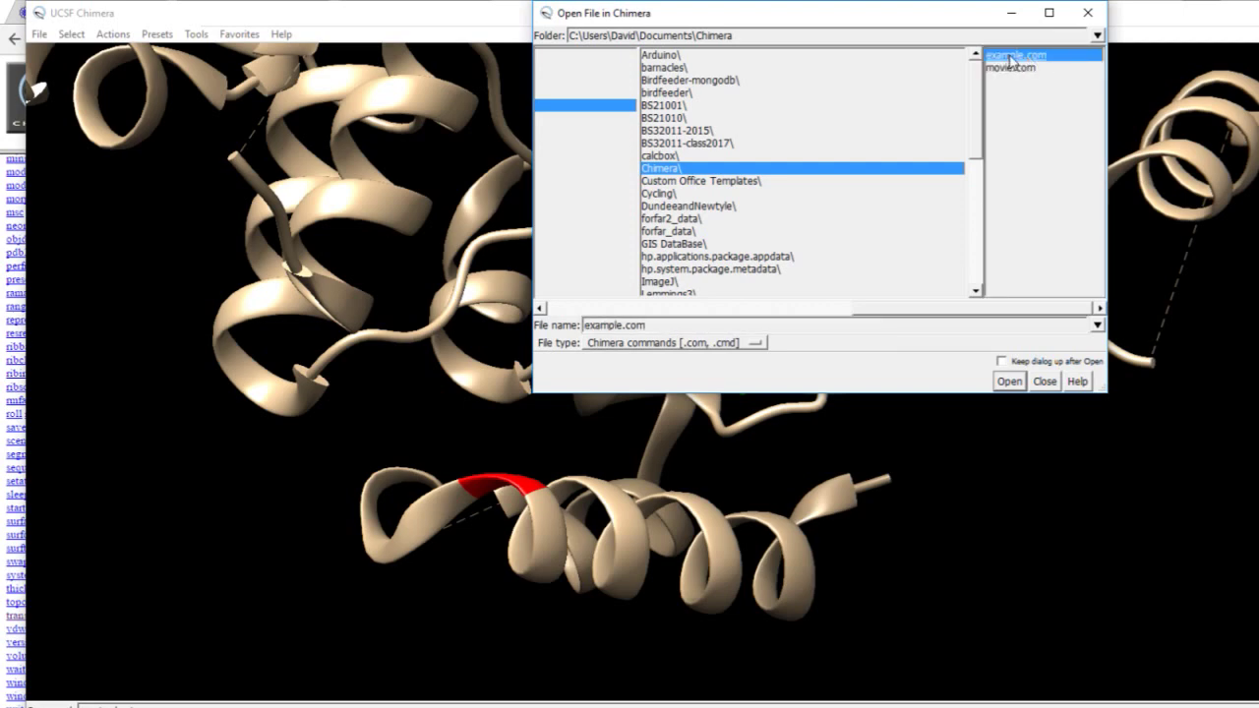
pyautogui.click(737, 344)
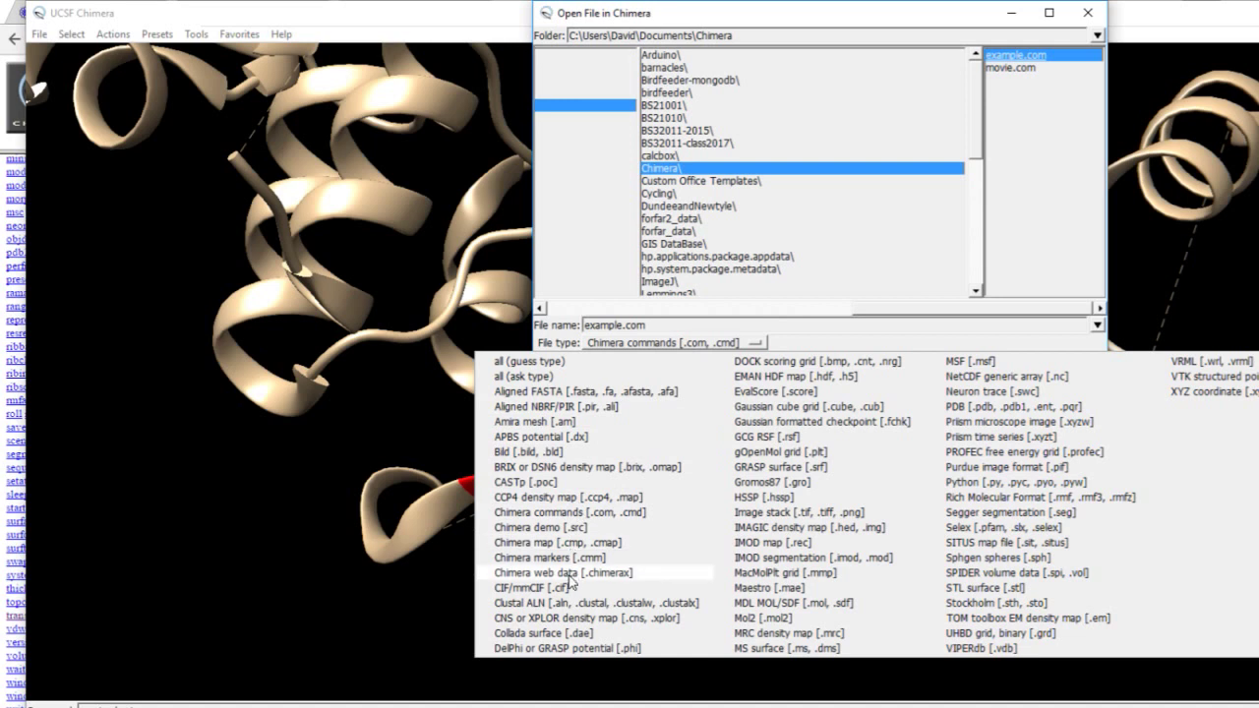
pyautogui.click(576, 513)
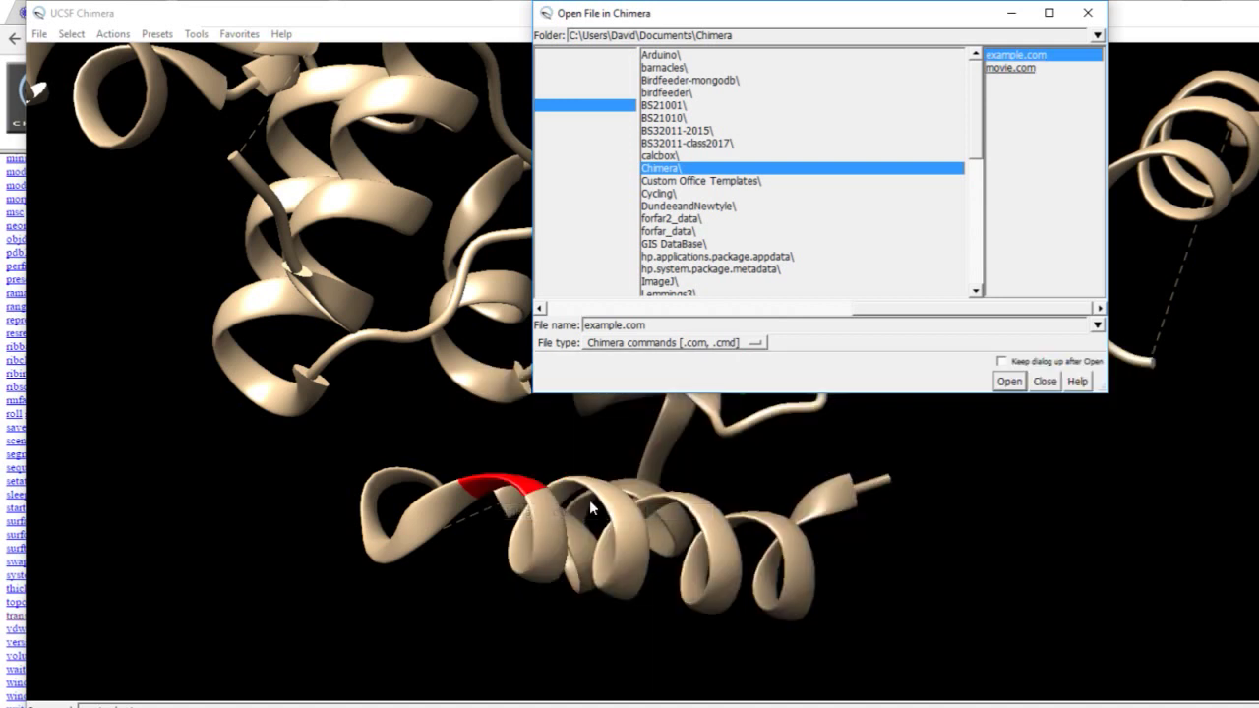
pyautogui.click(1010, 382)
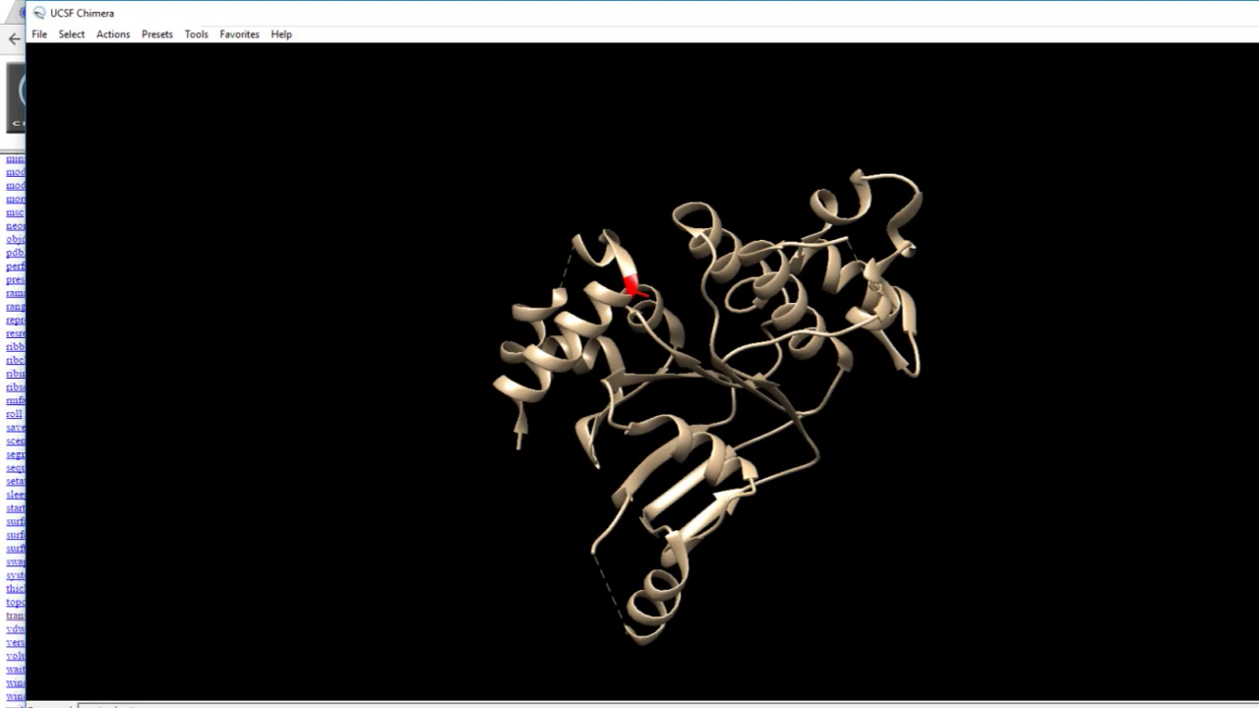
# Switch back to Notepad++ and add the line "display :atp.a" directly below "display :655.a".
pyautogui.hotkey('alt', 'Tab')
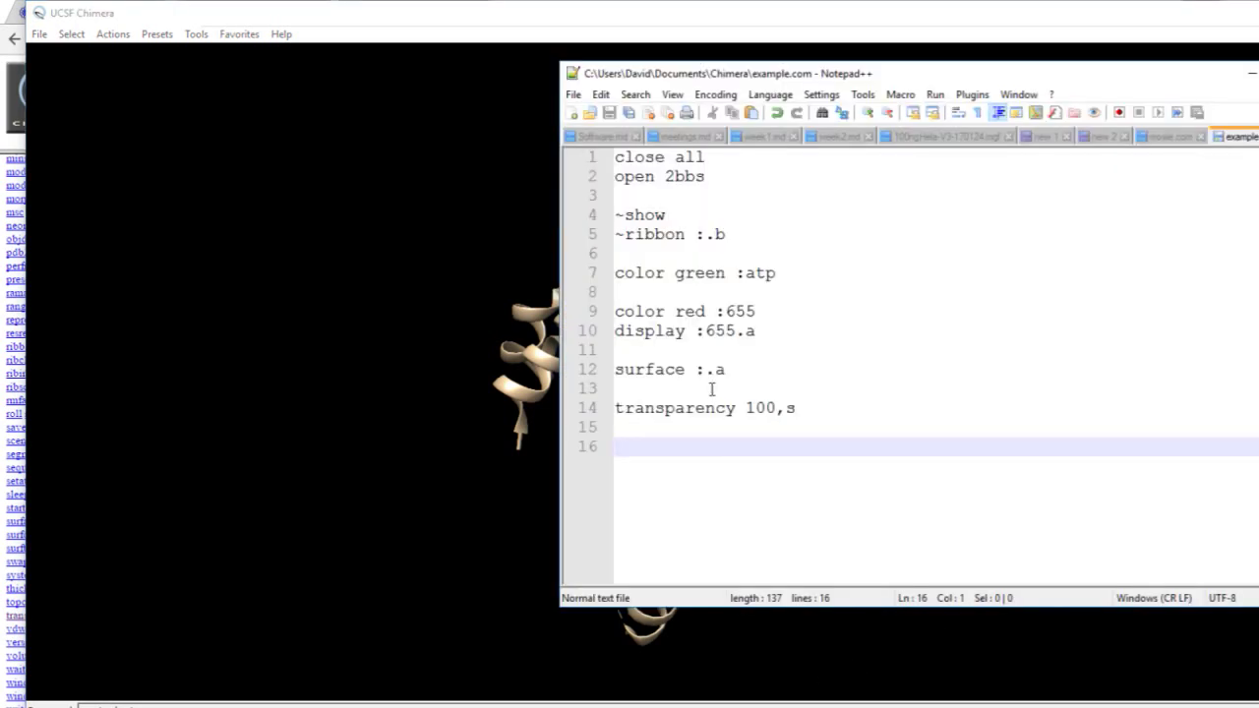
pyautogui.click(659, 346)
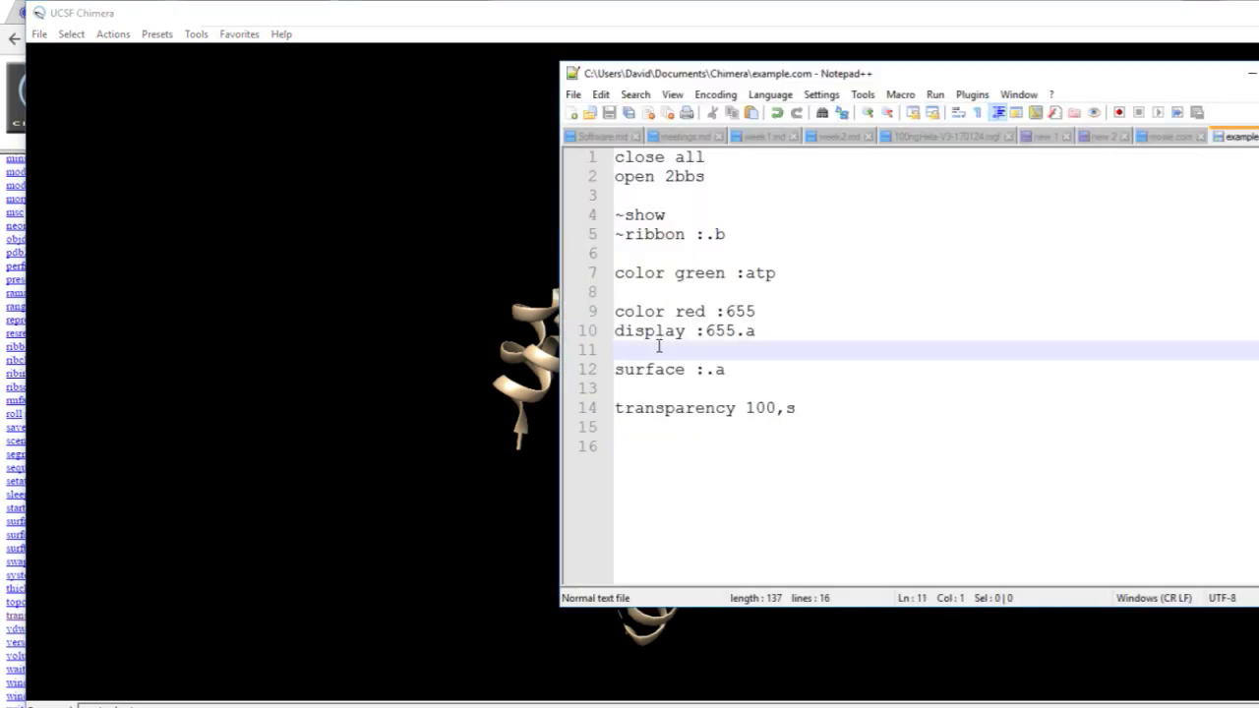
pyautogui.write('display ')
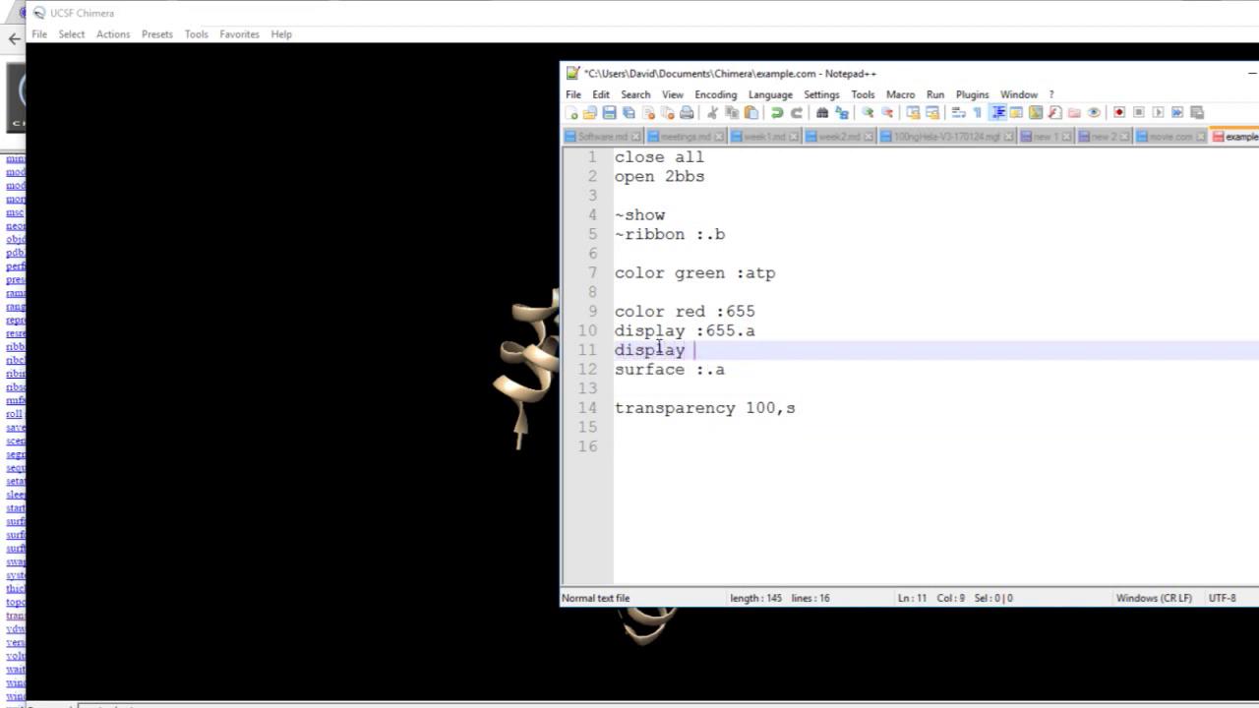
pyautogui.write(':atp')
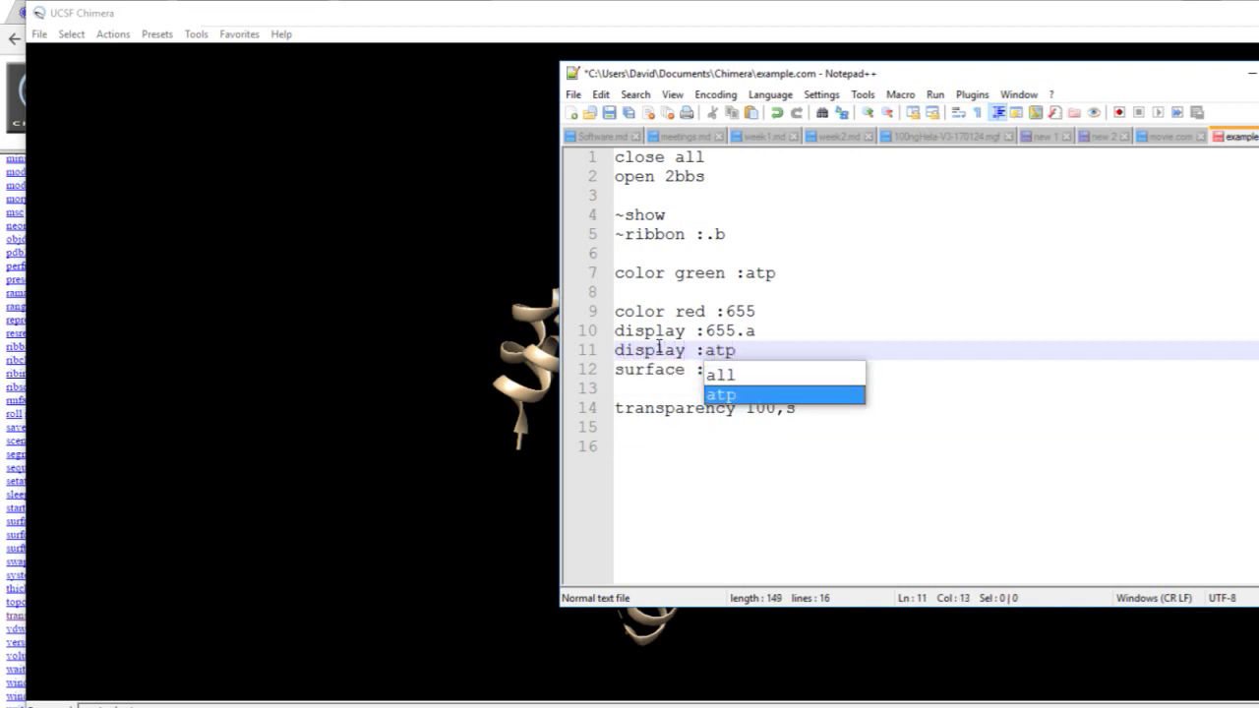
pyautogui.write('.a')
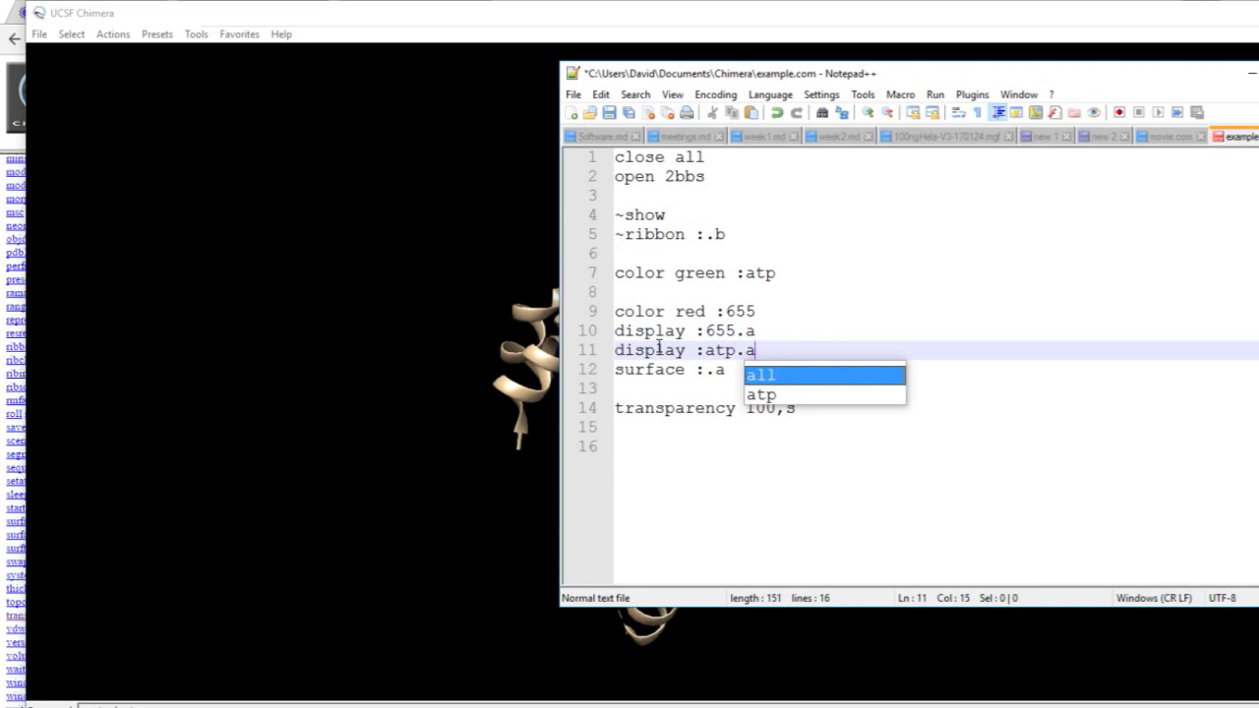
pyautogui.press('Right')
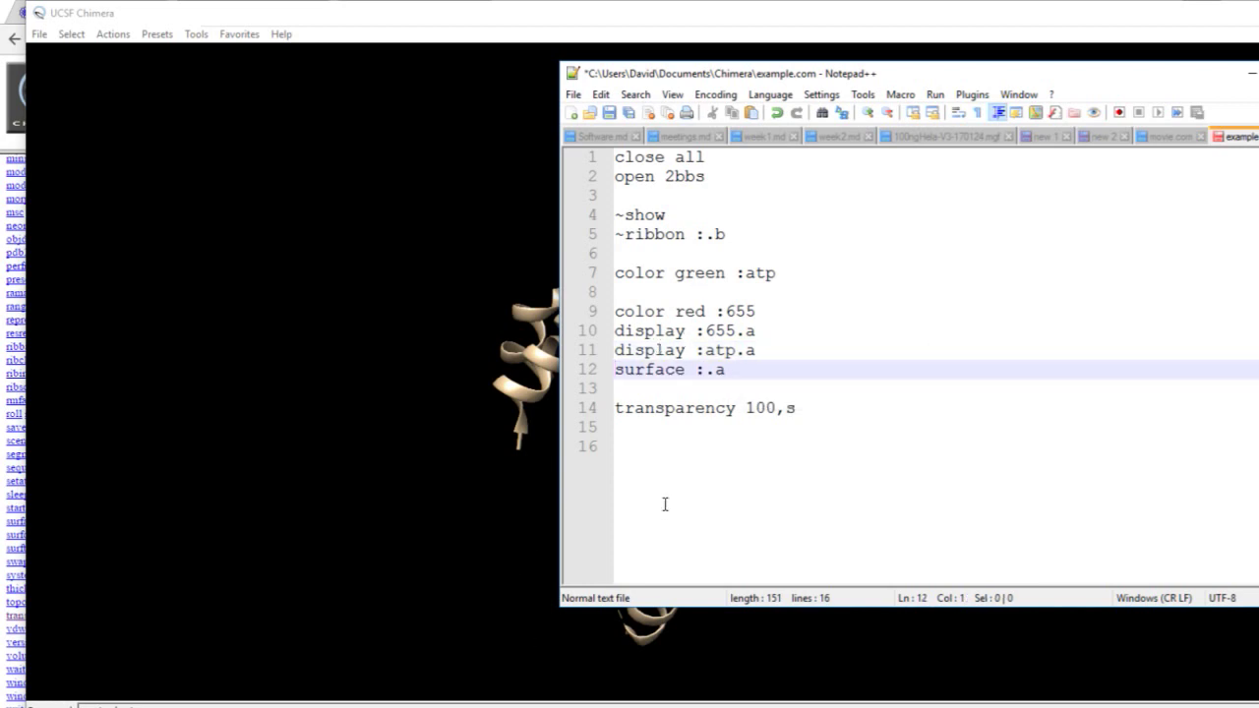
# Switch to UCSF Chimera and run a command that displays the ATP of chain A.
pyautogui.click(514, 705)
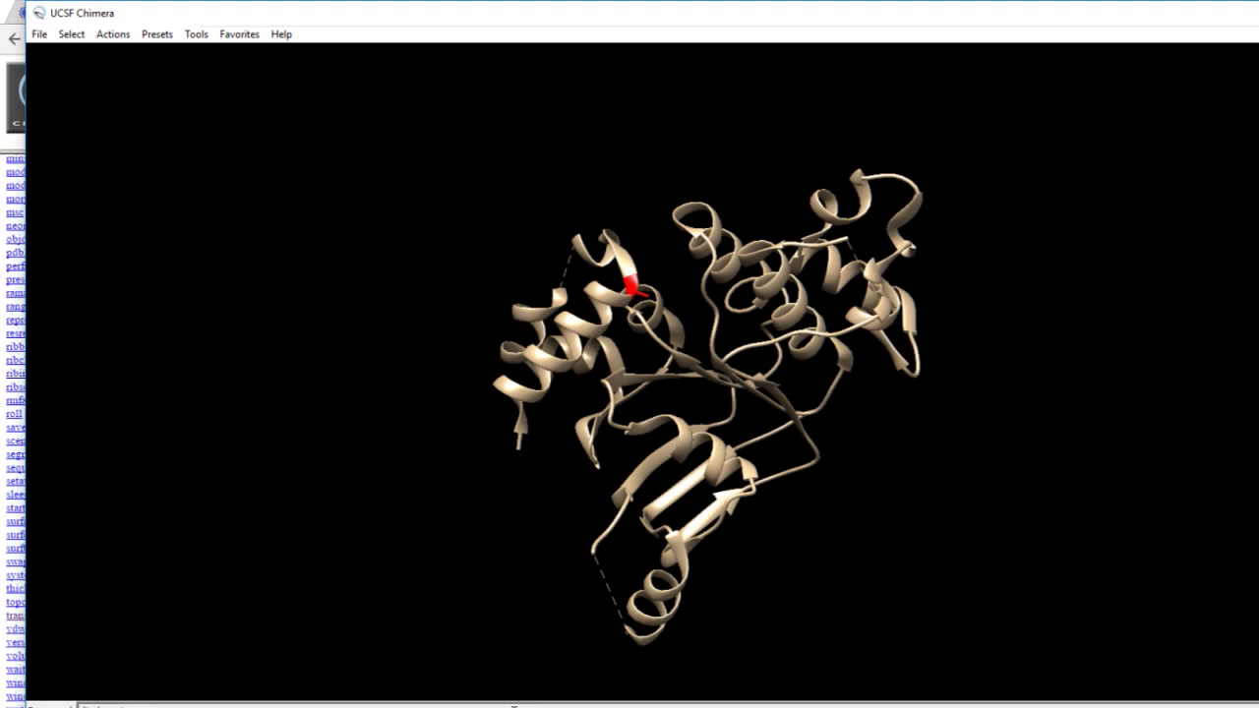
pyautogui.press('Return')
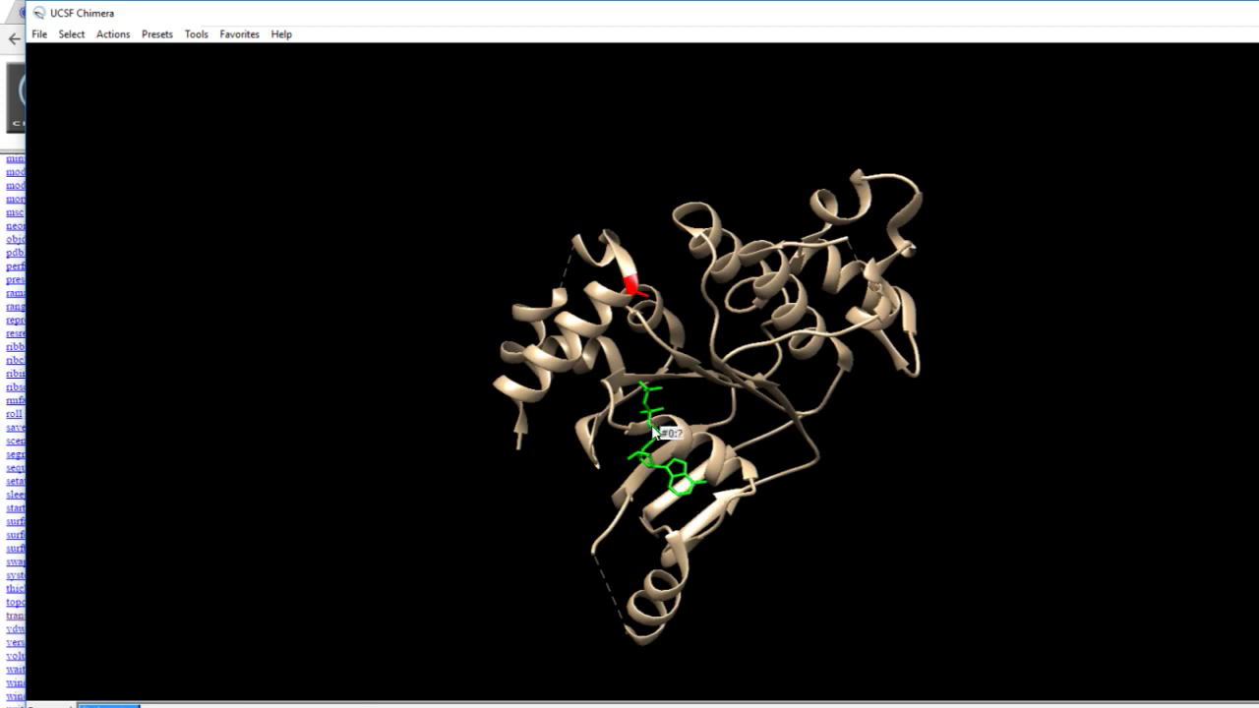
# Examine the green ATP and its position relative to the red residue 655 from several angles and distances.
pyautogui.scroll(6, 654, 430)
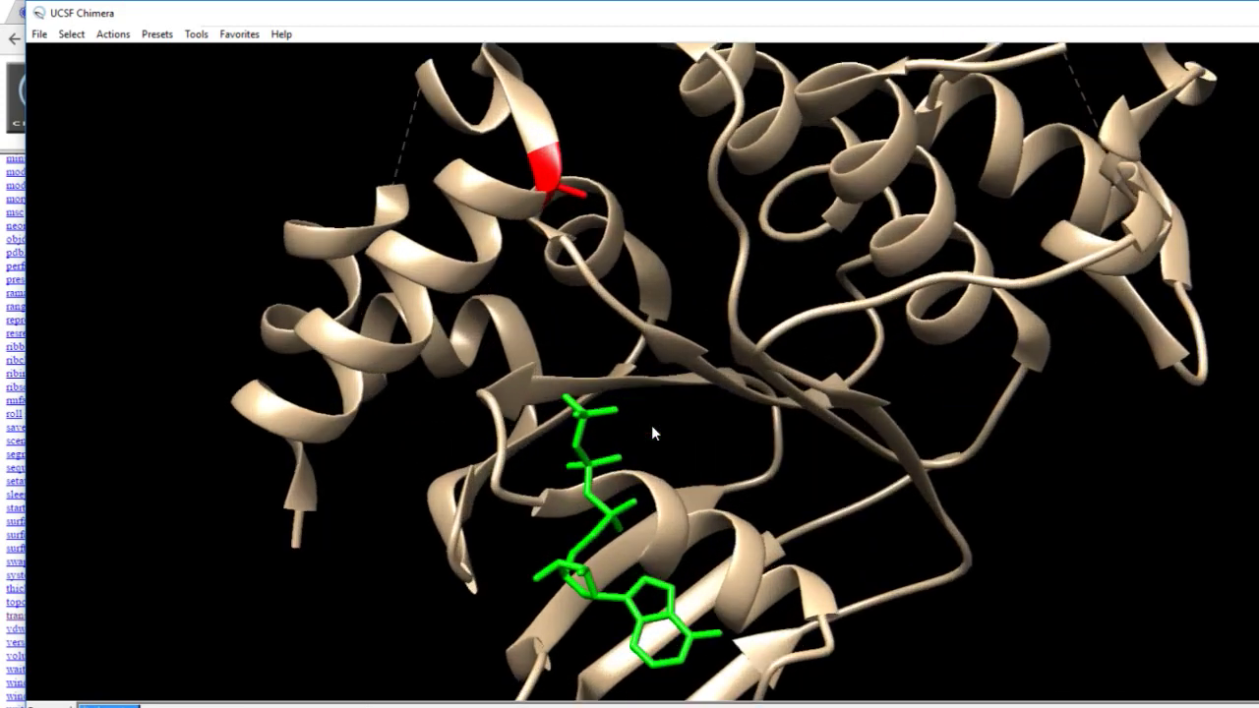
pyautogui.moveTo(646, 498); pyautogui.dragTo(647, 258)
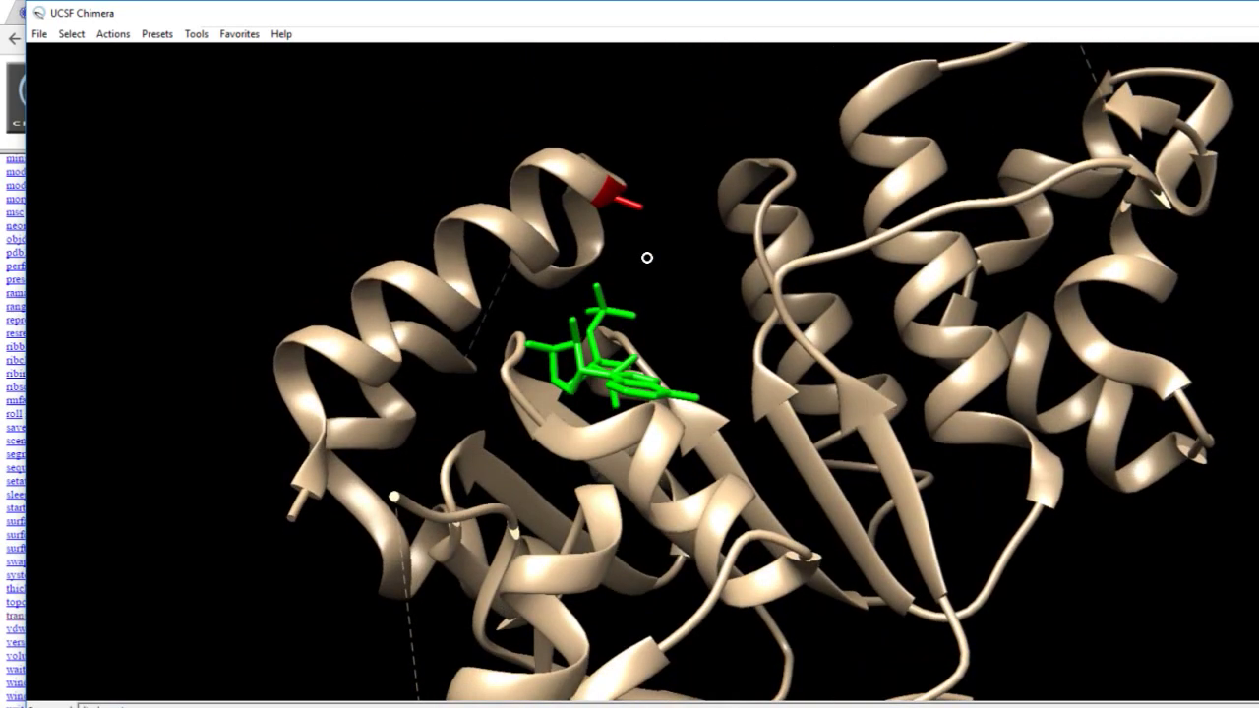
pyautogui.scroll(-3, 642, 255)
pyautogui.scroll(6, 641, 255)
pyautogui.scroll(3, 638, 269)
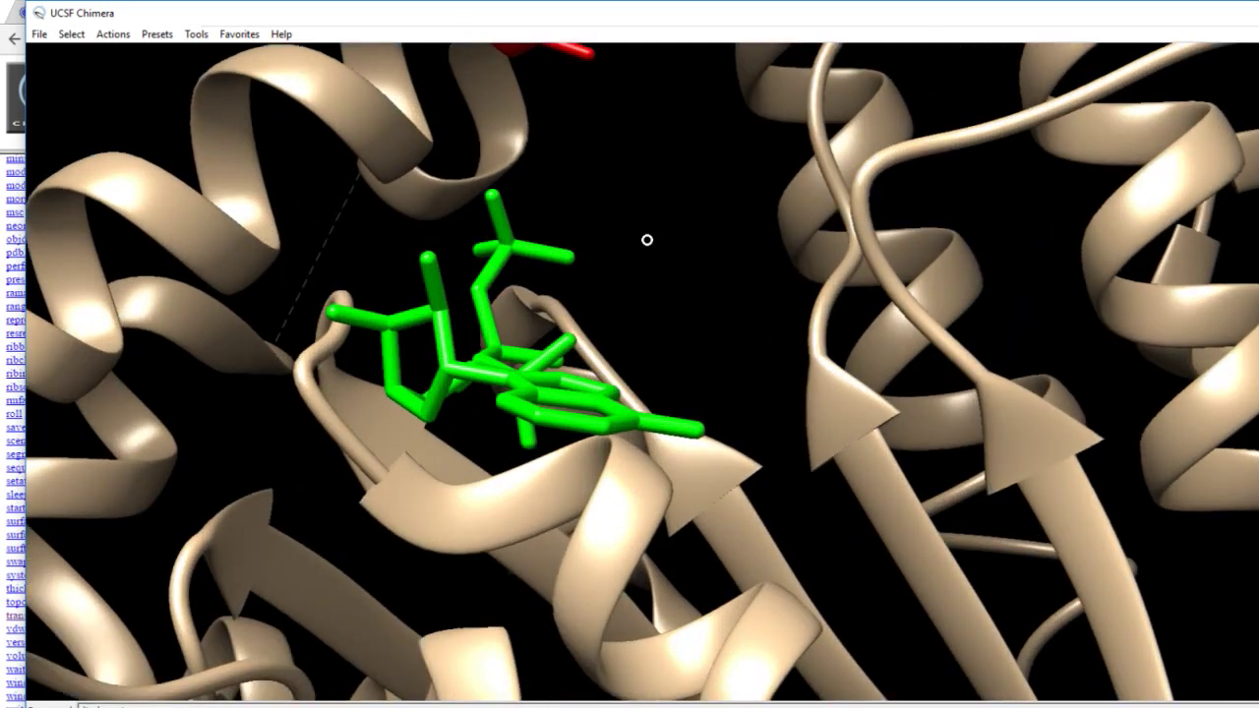
pyautogui.moveTo(647, 241)
pyautogui.mouseDown()
pyautogui.moveTo(652, 267)
pyautogui.moveTo(650, 228)
pyautogui.mouseUp()
pyautogui.moveTo(649, 228); pyautogui.dragTo(668, 301, button='middle')
pyautogui.scroll(3, 668, 301)
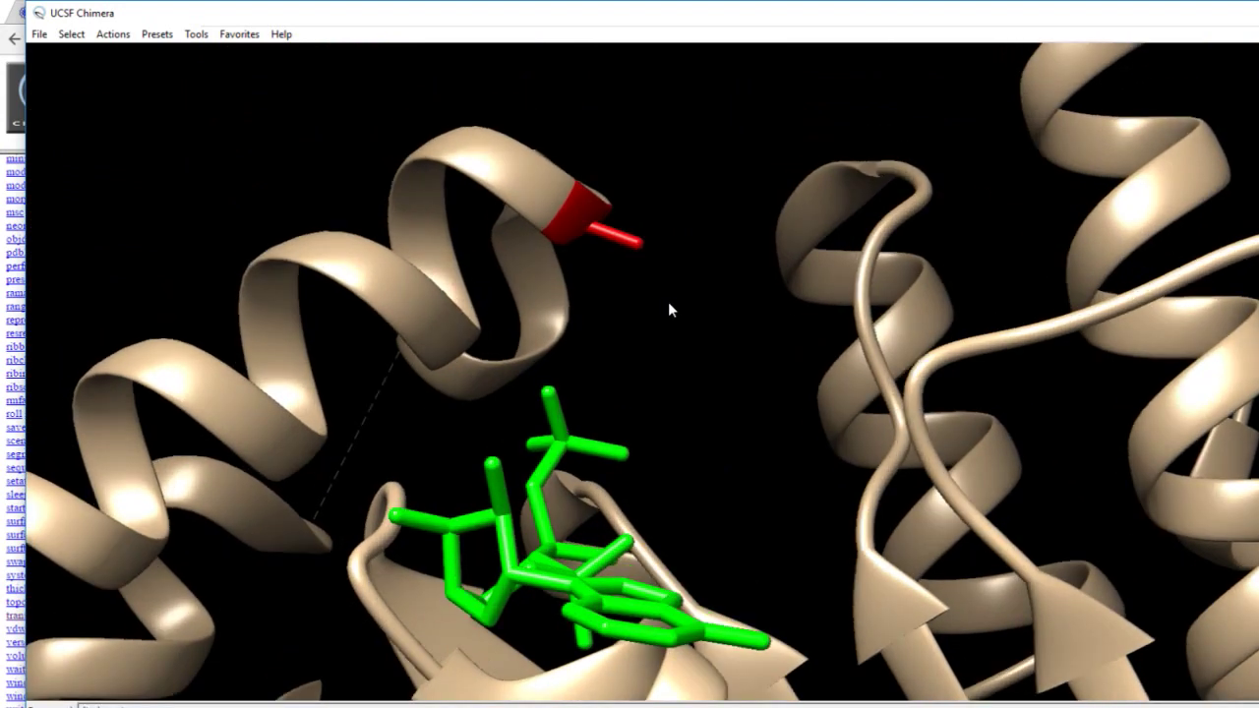
pyautogui.scroll(2, 669, 305)
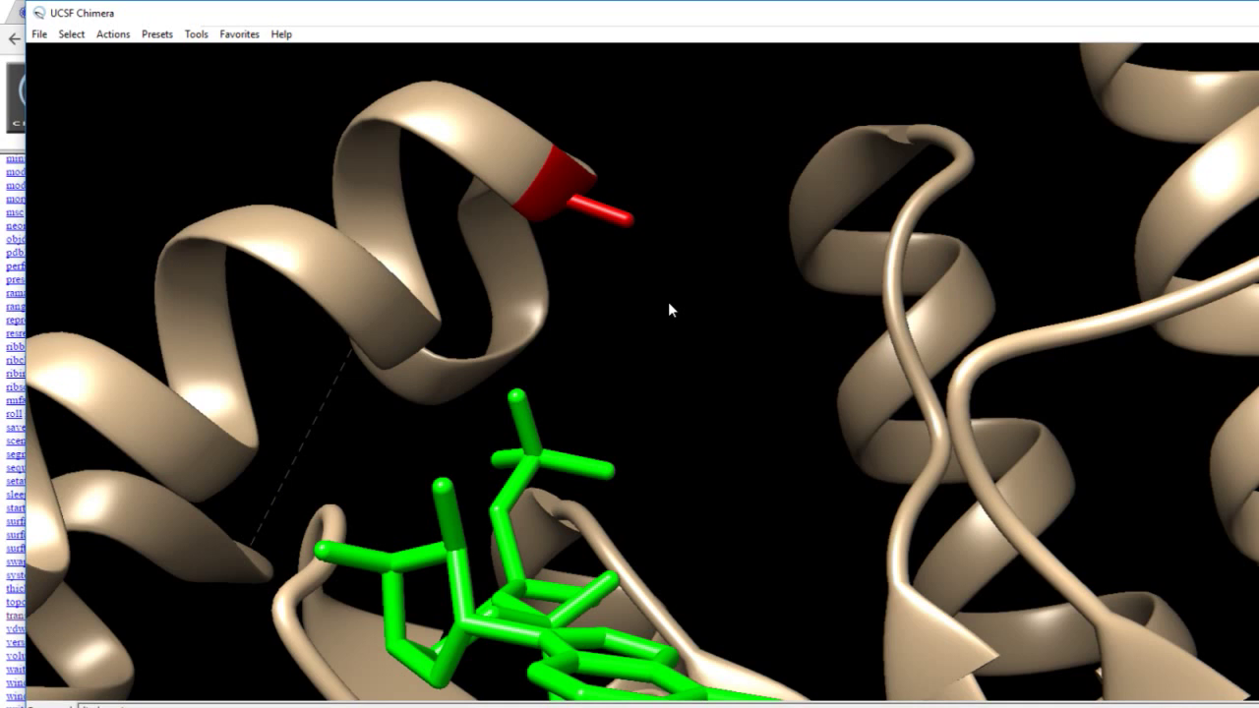
pyautogui.scroll(-1, 669, 305)
pyautogui.scroll(-3, 669, 305)
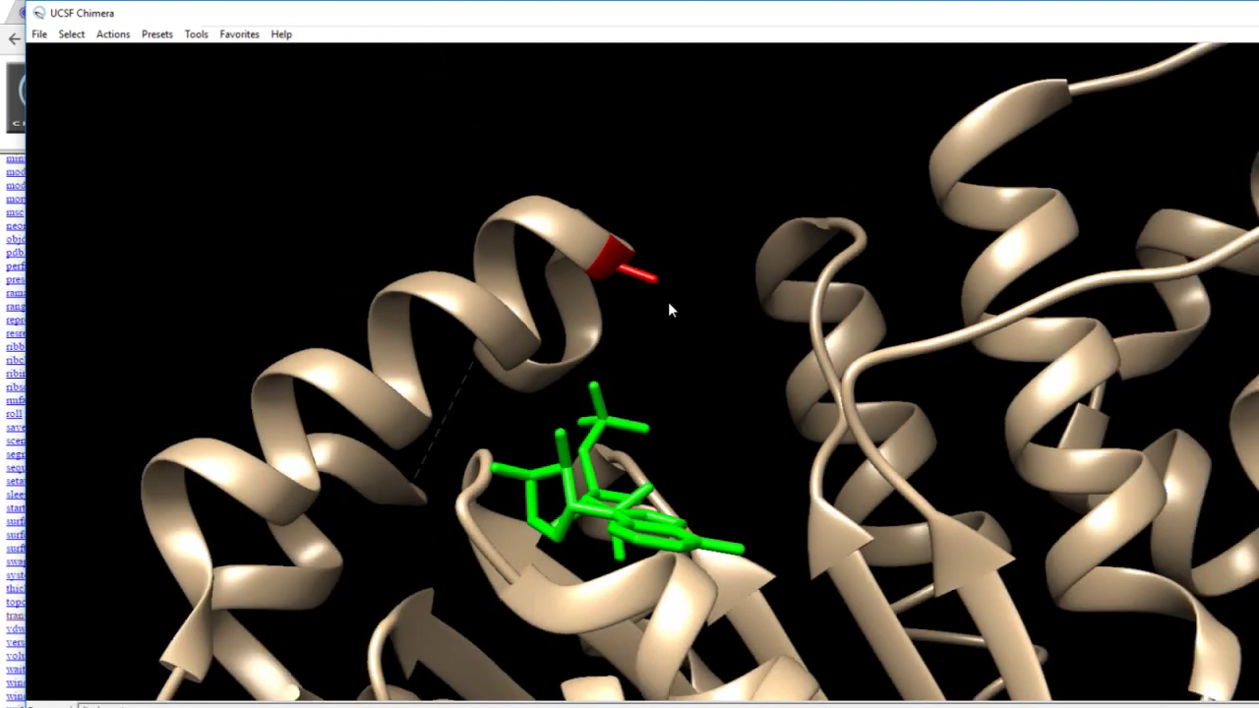
pyautogui.moveTo(669, 303); pyautogui.dragTo(725, 559)
pyautogui.scroll(3, 725, 559)
pyautogui.scroll(-5, 725, 559)
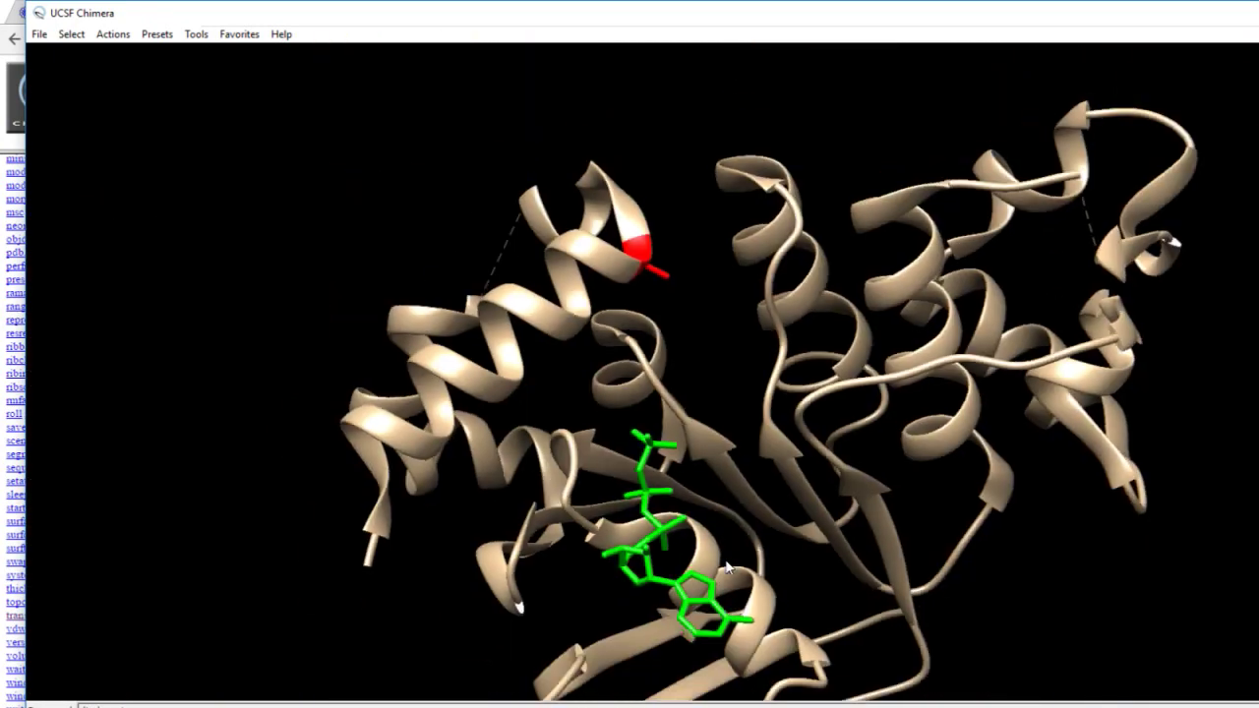
pyautogui.moveTo(731, 617); pyautogui.dragTo(747, 654)
pyautogui.moveTo(741, 588); pyautogui.dragTo(725, 553, button='middle')
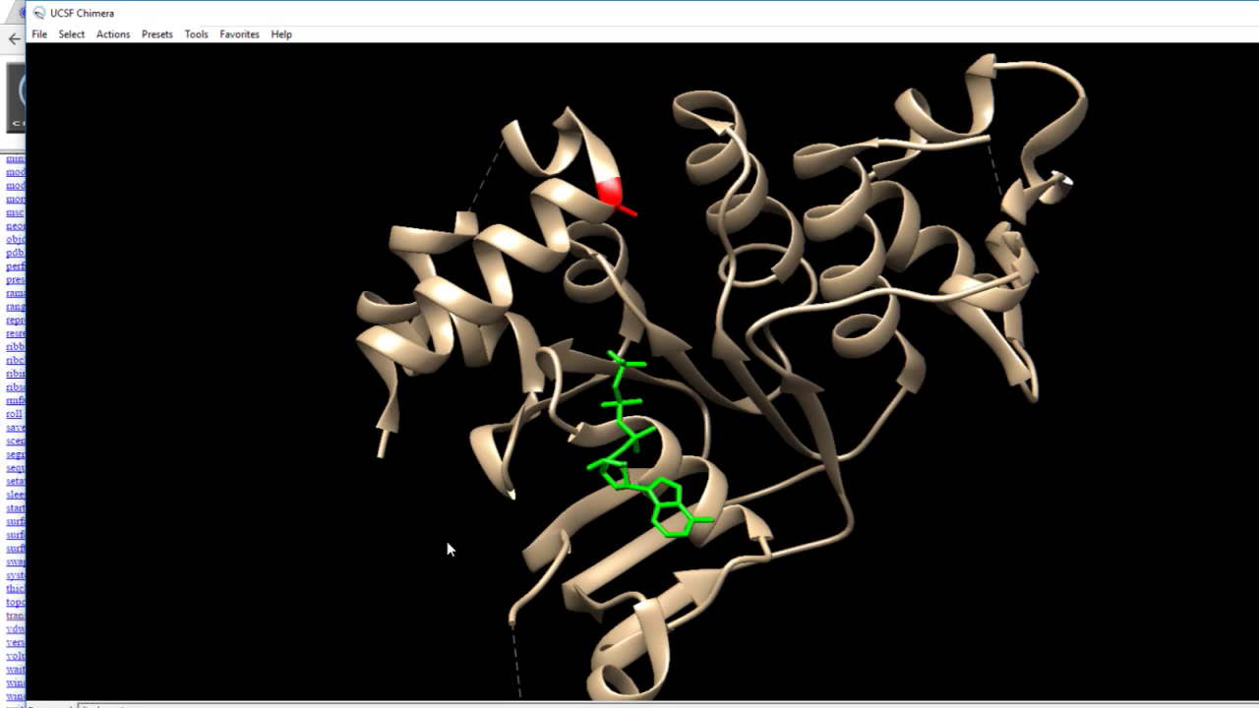
# Clear the command entry and examine the region between the ATP's phosphate end and red residue 655 up close.
pyautogui.moveTo(140, 706); pyautogui.dragTo(78, 706)
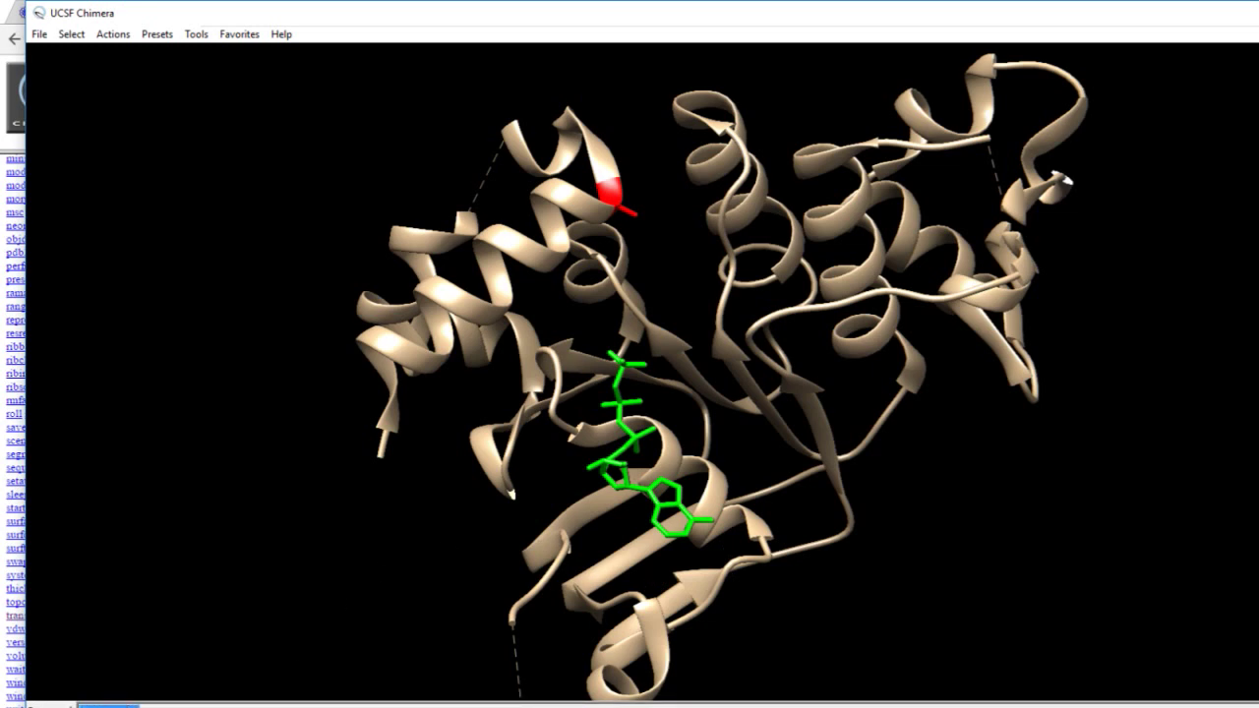
pyautogui.press('BackSpace')
pyautogui.scroll(-2, 642, 379)
pyautogui.scroll(7, 641, 378)
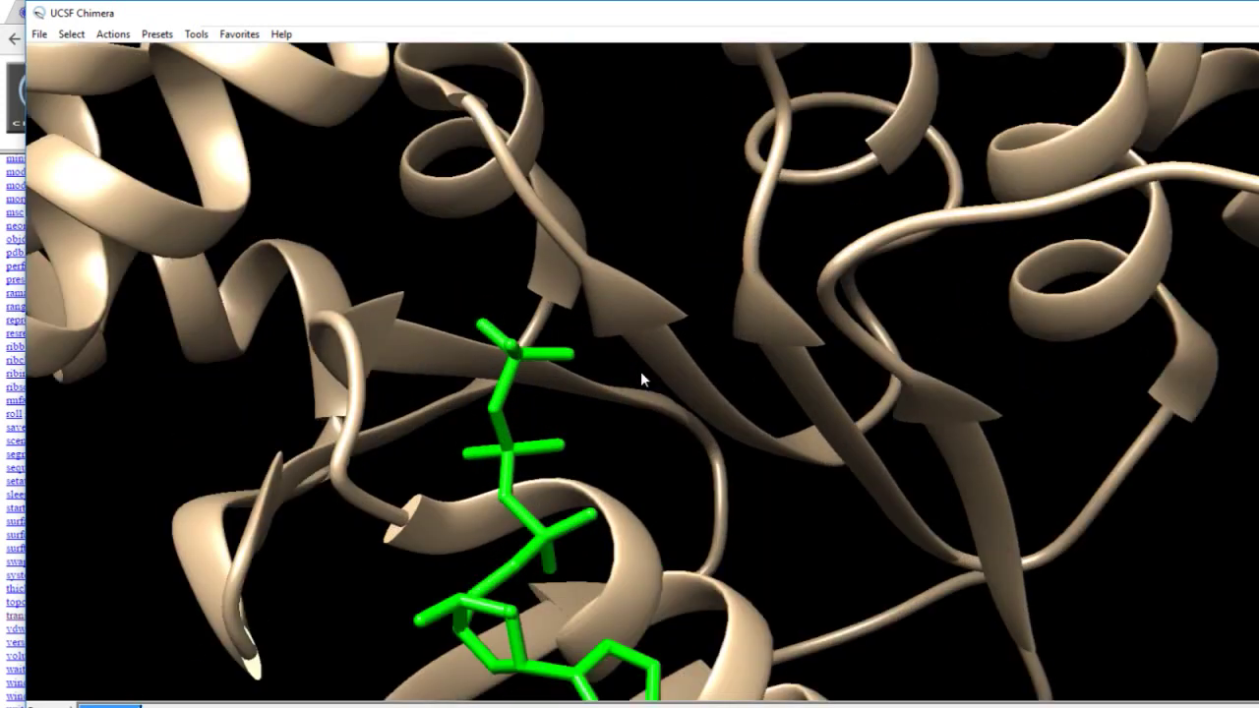
pyautogui.scroll(3, 641, 379)
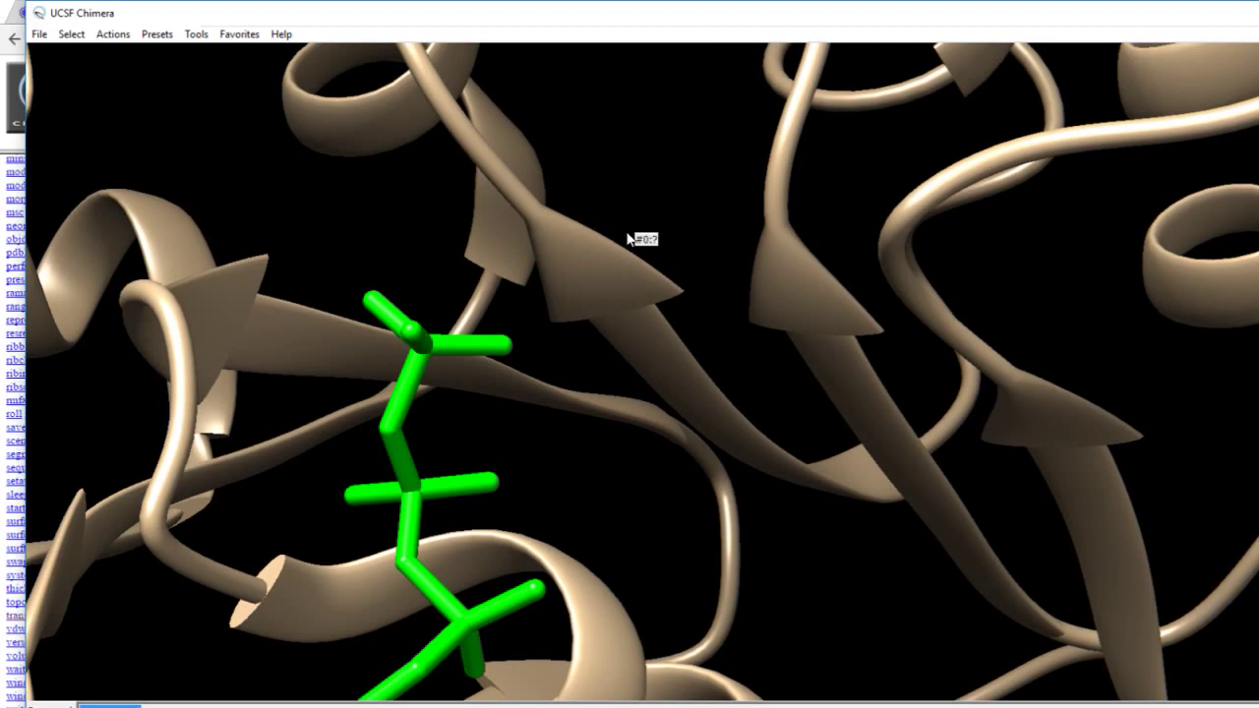
pyautogui.moveTo(626, 225); pyautogui.dragTo(649, 301, button='middle')
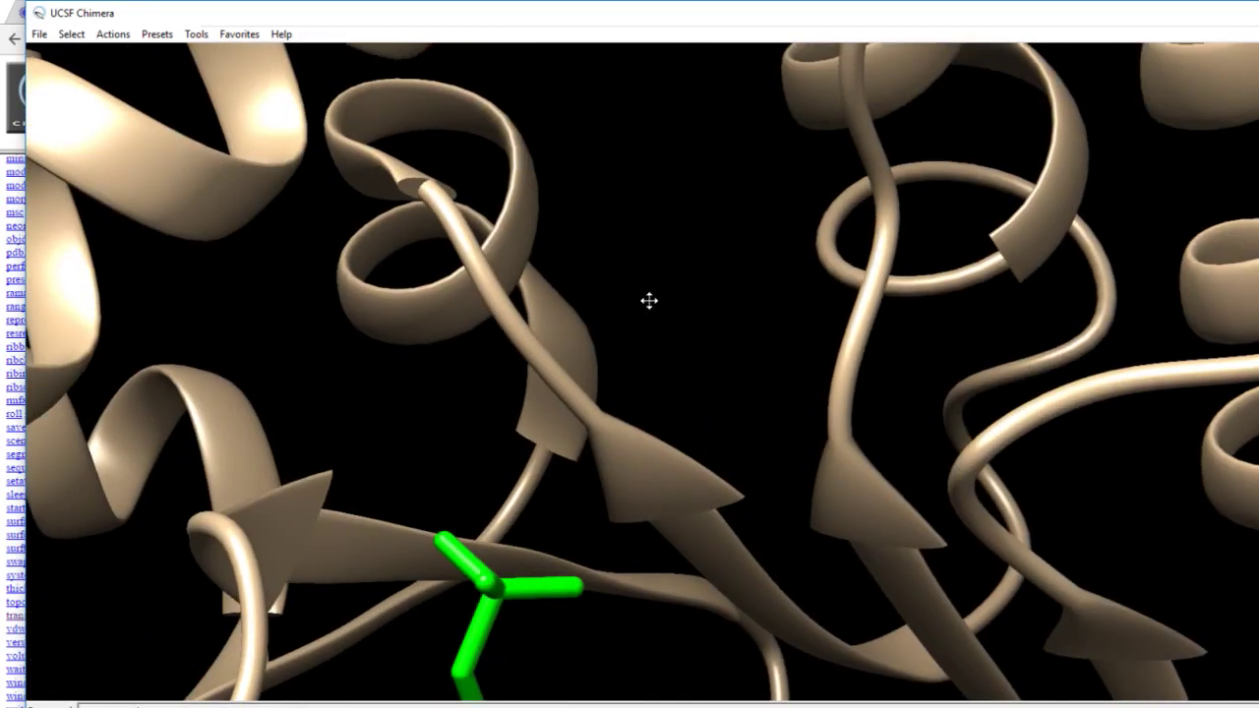
pyautogui.scroll(-2, 651, 301)
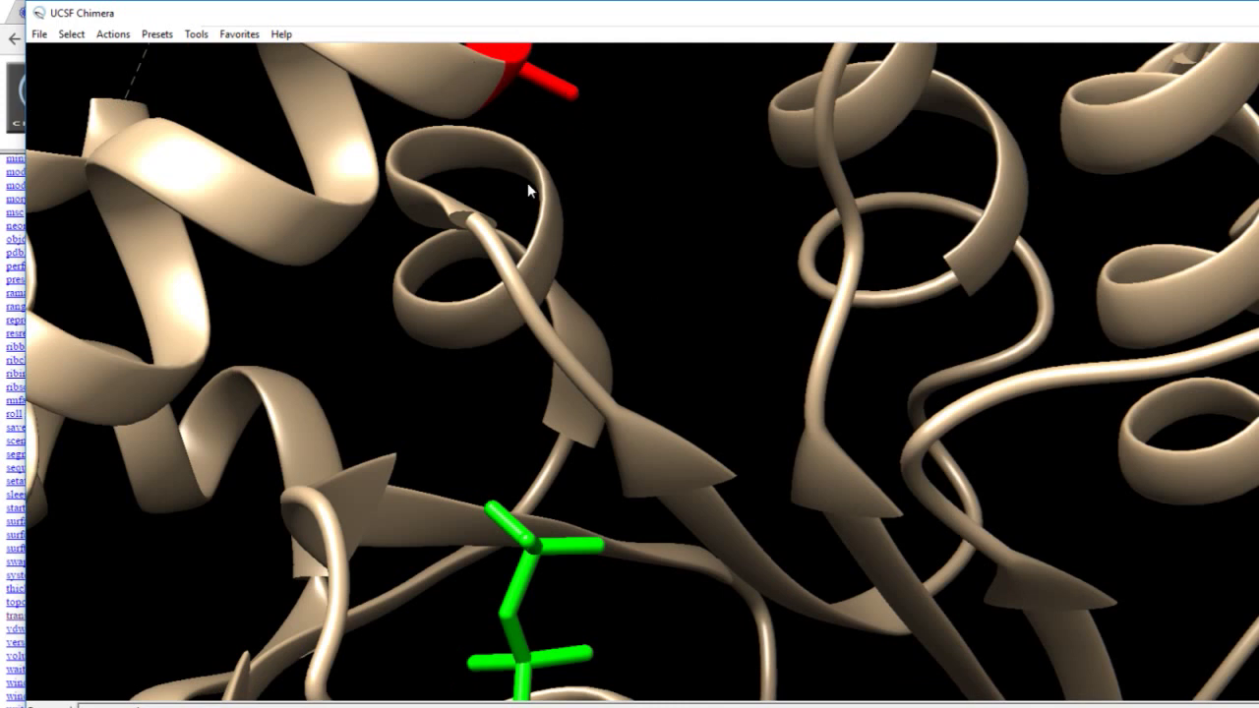
pyautogui.scroll(-2, 492, 463)
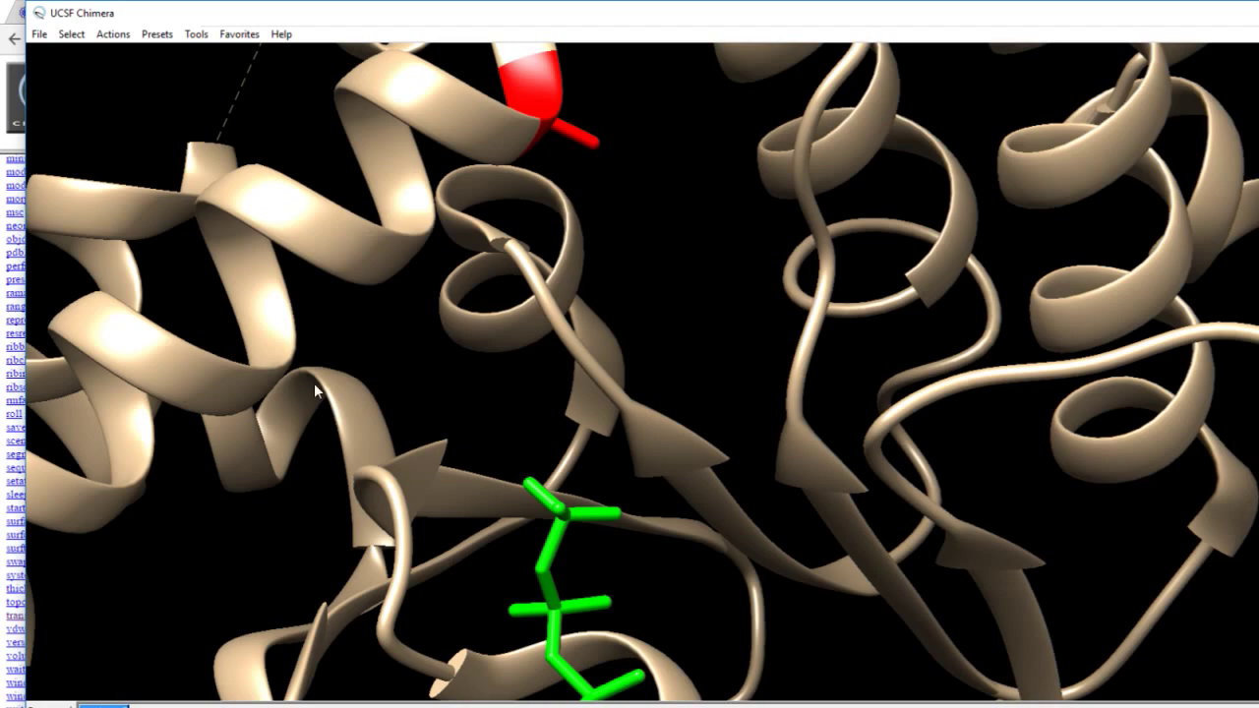
# Turn and zoom the structure to frame red residue 655 above the ATP's phosphate end in a close view.
pyautogui.moveTo(549, 337); pyautogui.dragTo(905, 509)
pyautogui.moveTo(970, 195); pyautogui.dragTo(1001, 291)
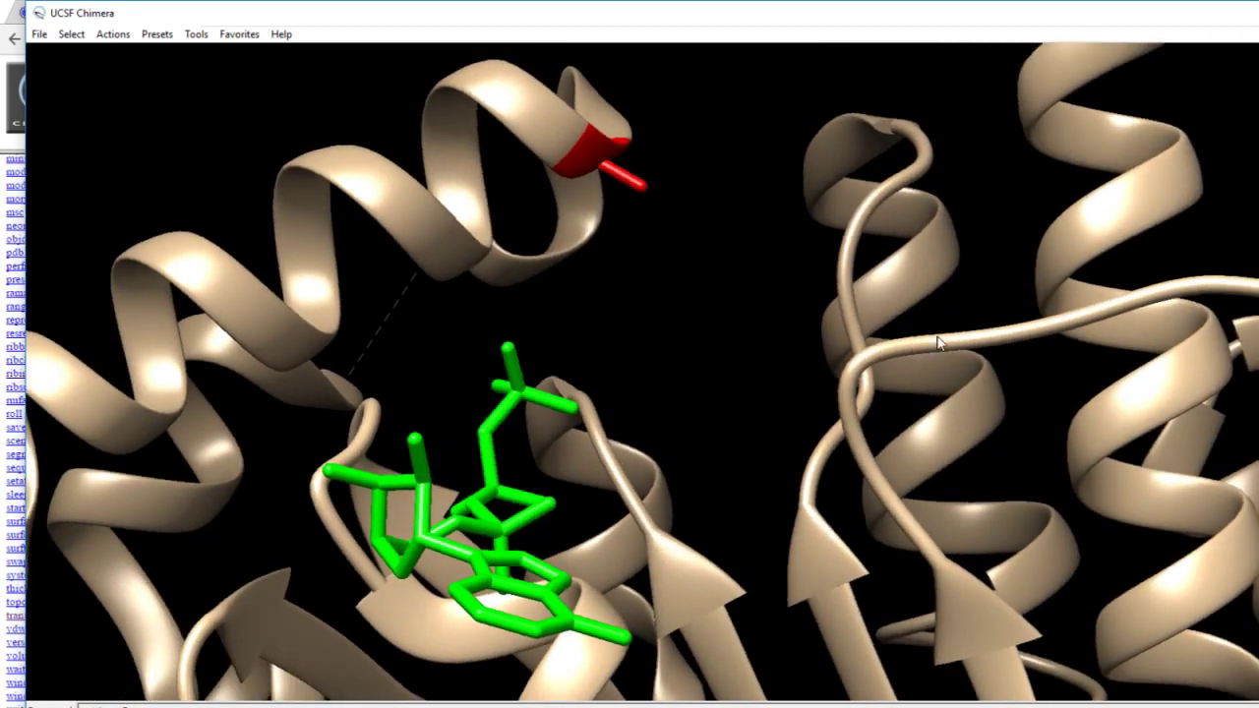
pyautogui.moveTo(699, 392); pyautogui.dragTo(721, 360)
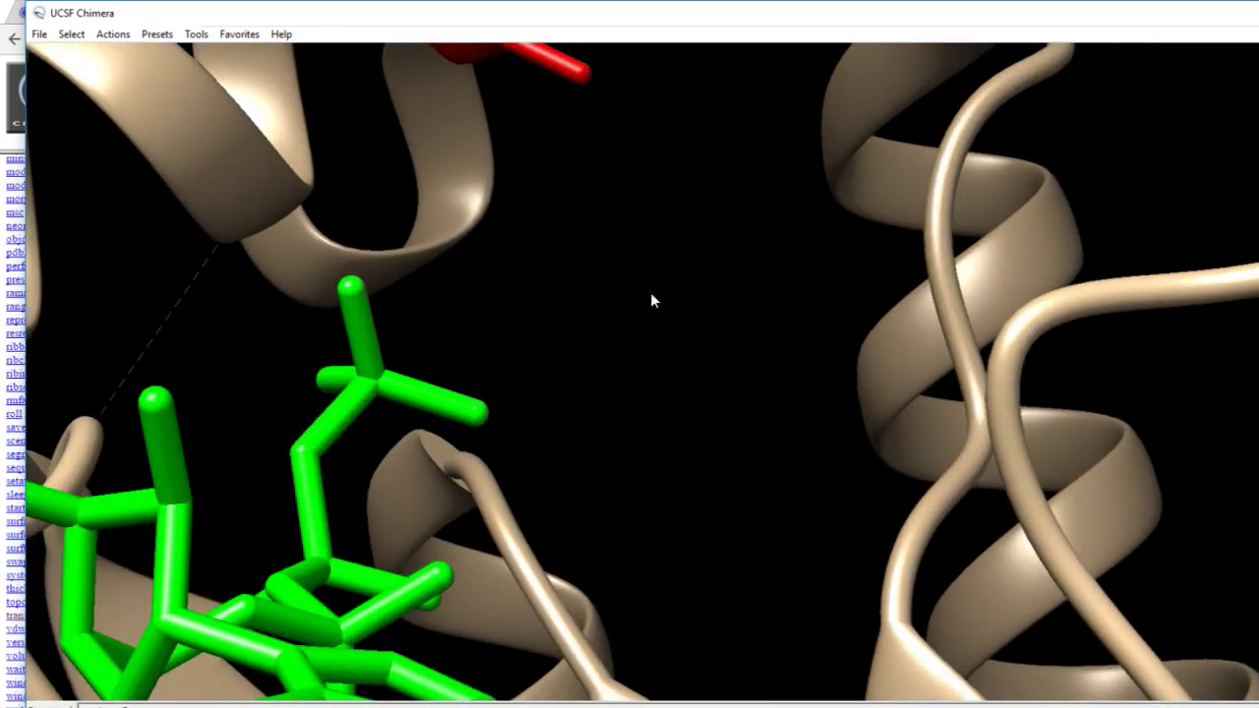
pyautogui.moveTo(650, 259); pyautogui.dragTo(652, 328)
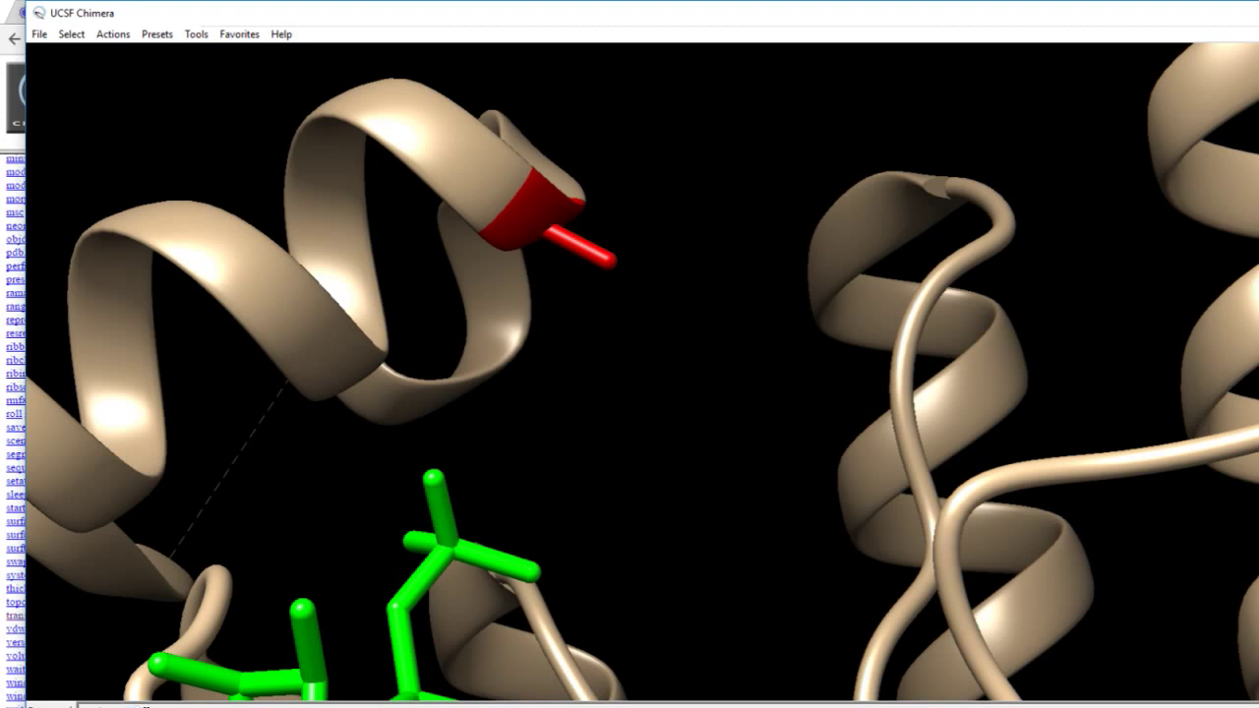
# Return to the overview position and test the camera flight from pos1 over pos2 to pos3 with 50 and 75 frames.
pyautogui.press('Return')
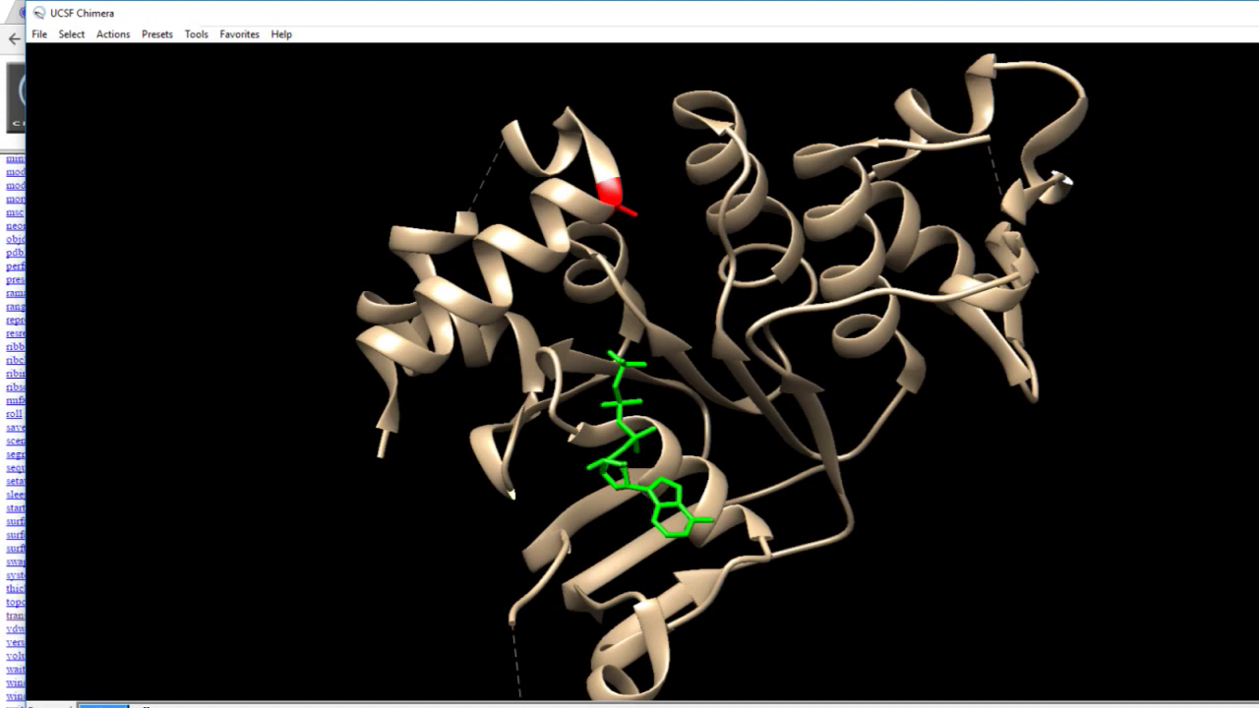
pyautogui.click(146, 707)
pyautogui.press('Return')
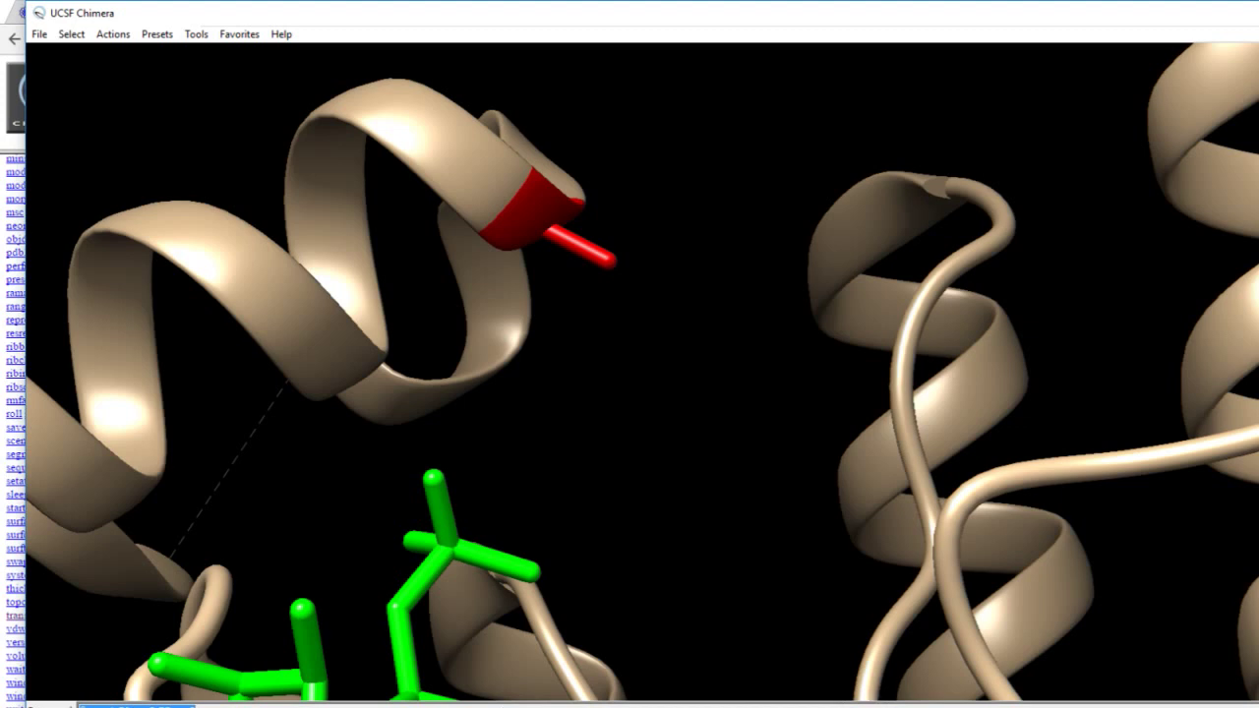
# Switch to Notepad++ and add the line "fly pos1 50 pos2 75 pos3" below "transparency 100,s", leaving a blank line between them.
pyautogui.hotkey('alt', 'Tab')
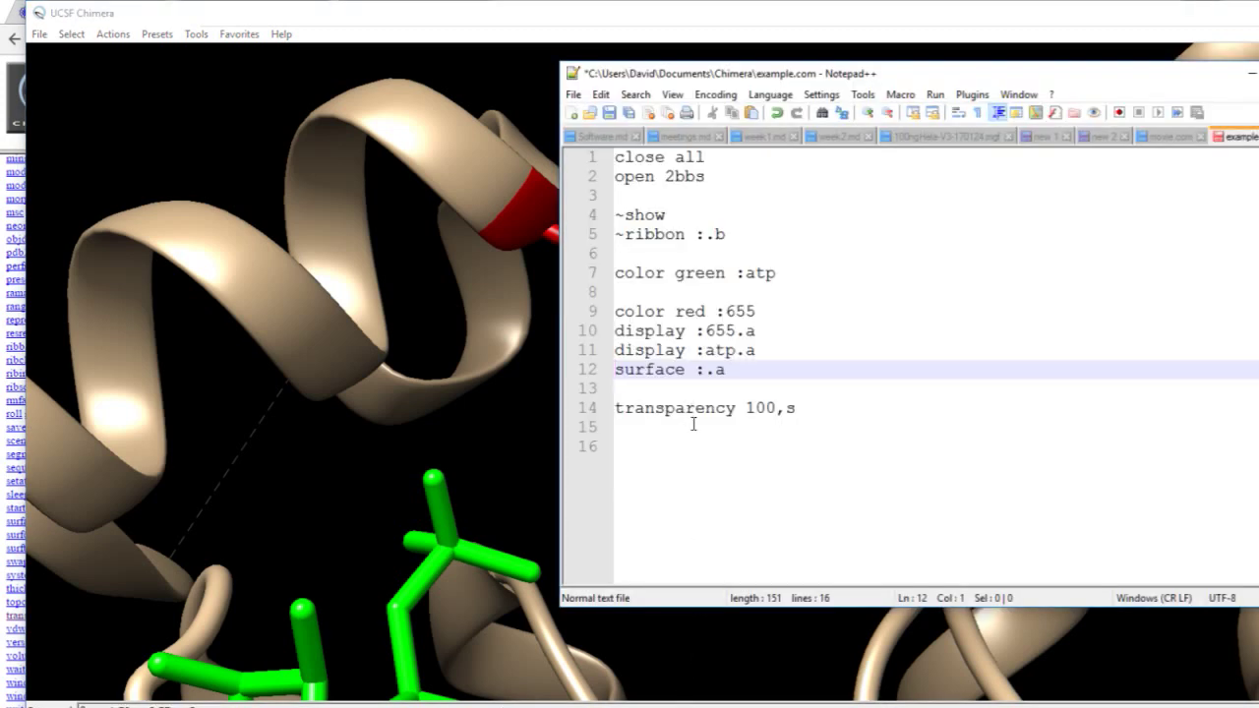
pyautogui.click(641, 449)
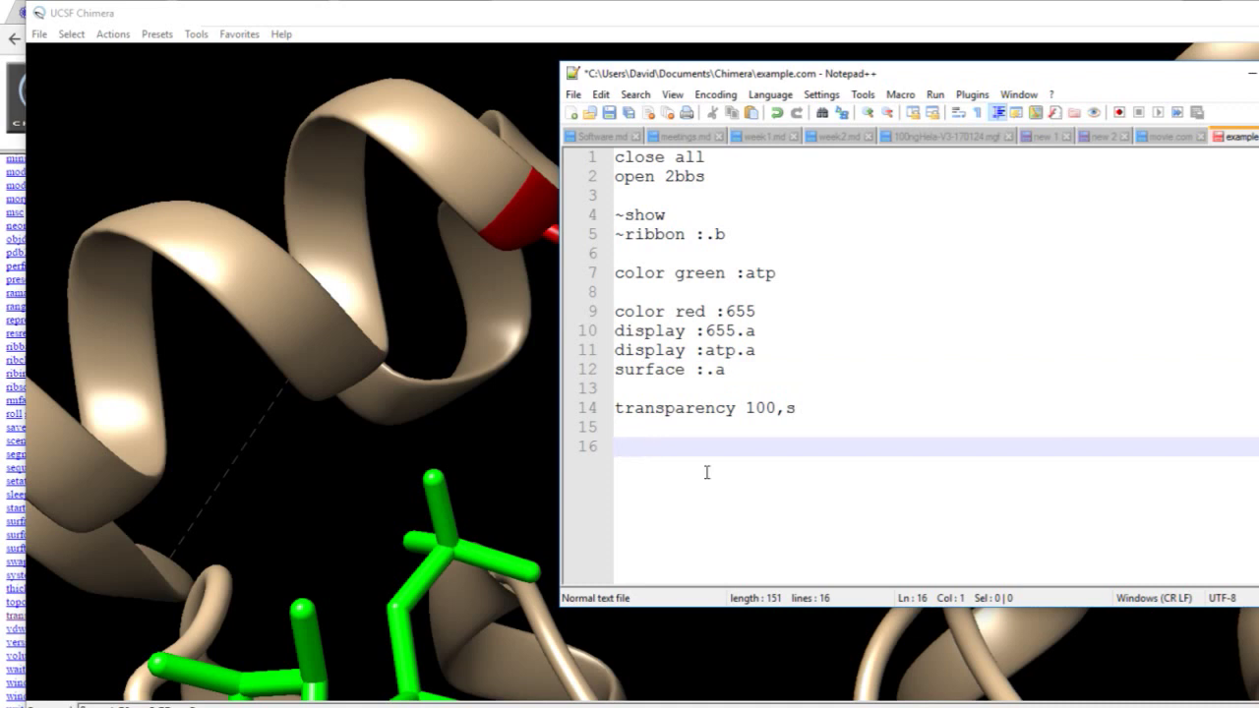
pyautogui.write('fly pos1 50 pos2 75 pos3')
# Insert the line "movie record" above the fly command, separated from its neighbouring commands by blank lines.
pyautogui.click(803, 423)
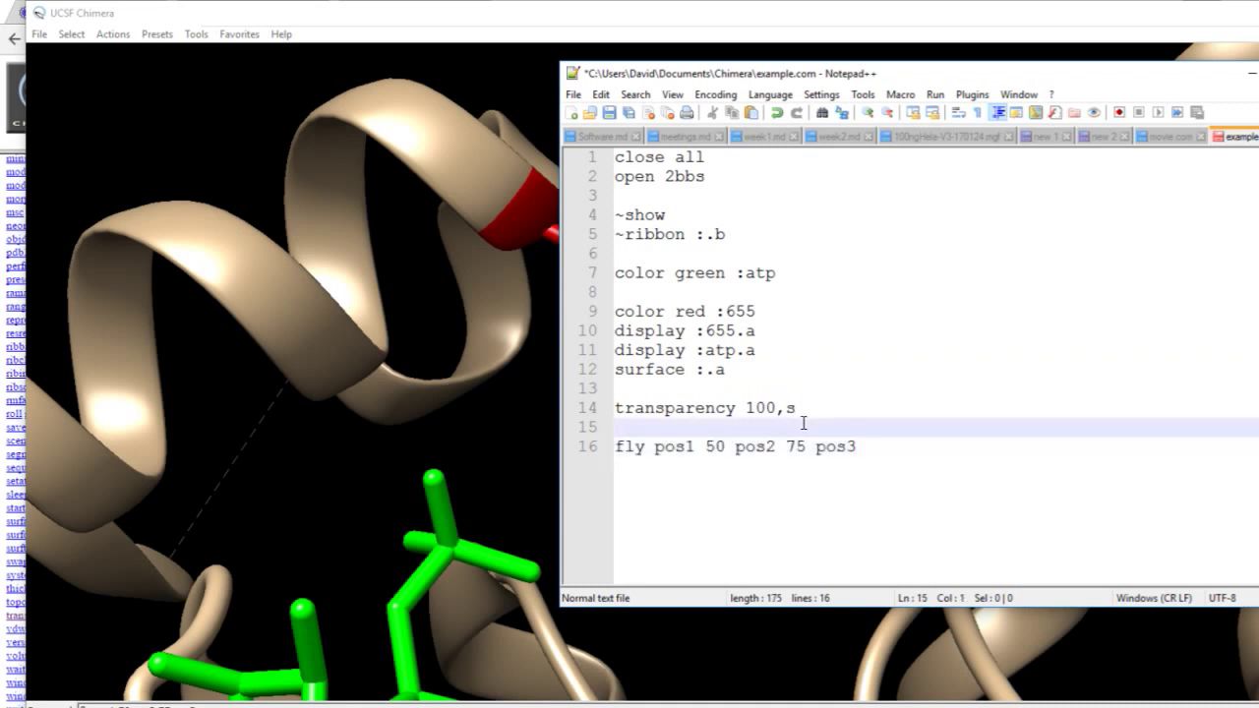
pyautogui.press('Return')
pyautogui.press('Return')
pyautogui.press('Up')
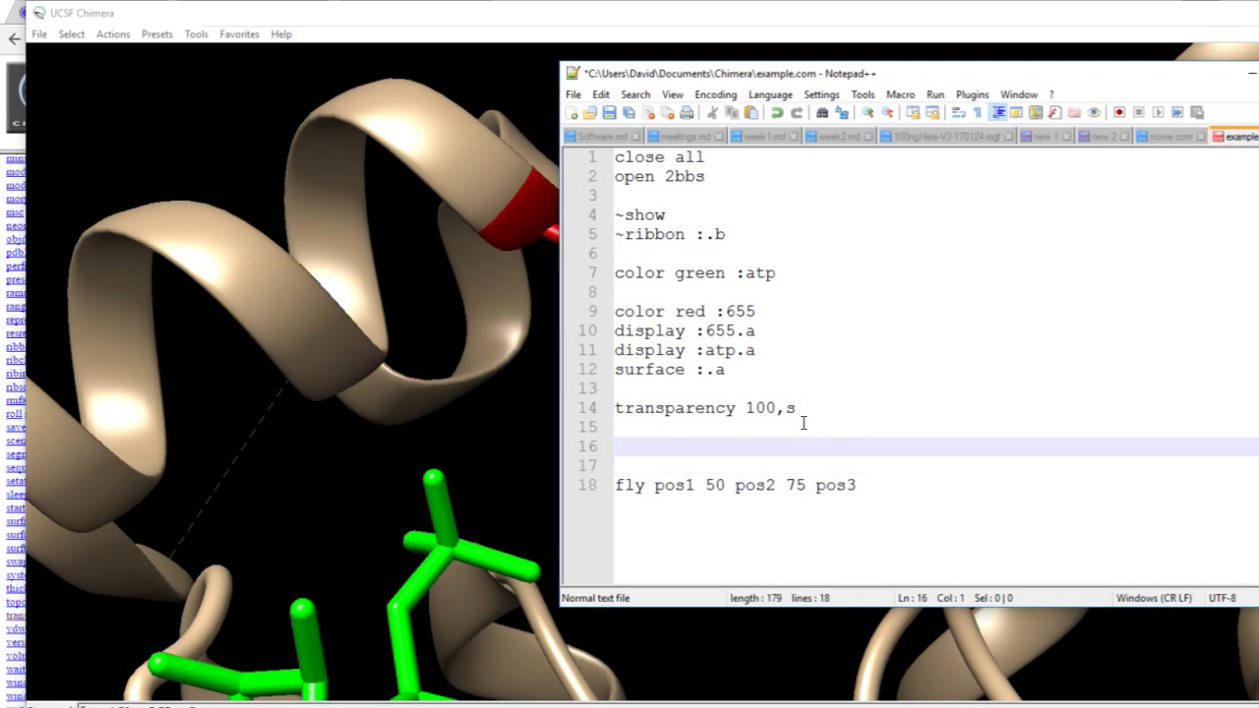
pyautogui.write('movie recor')
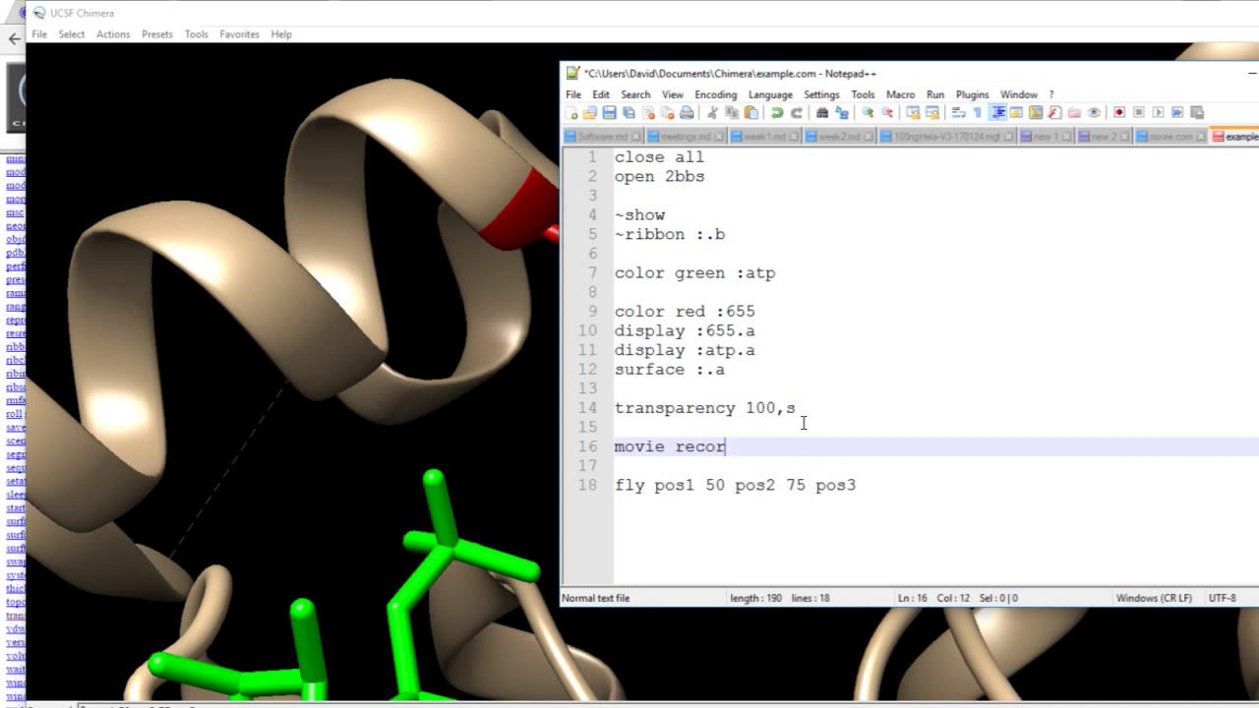
pyautogui.write('d')
# Add the line "movie encode output example.mp4" at the end of the script, one blank line below the fly command.
pyautogui.click(882, 494)
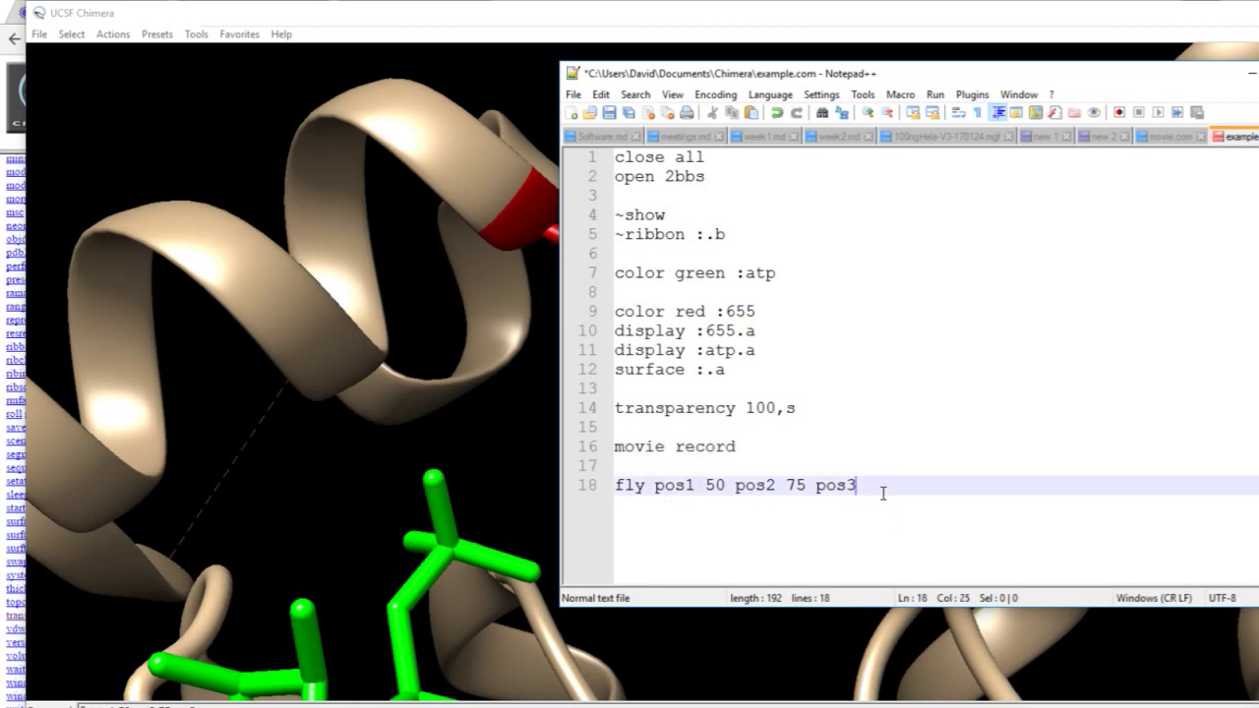
pyautogui.press('Return')
pyautogui.press('Return')
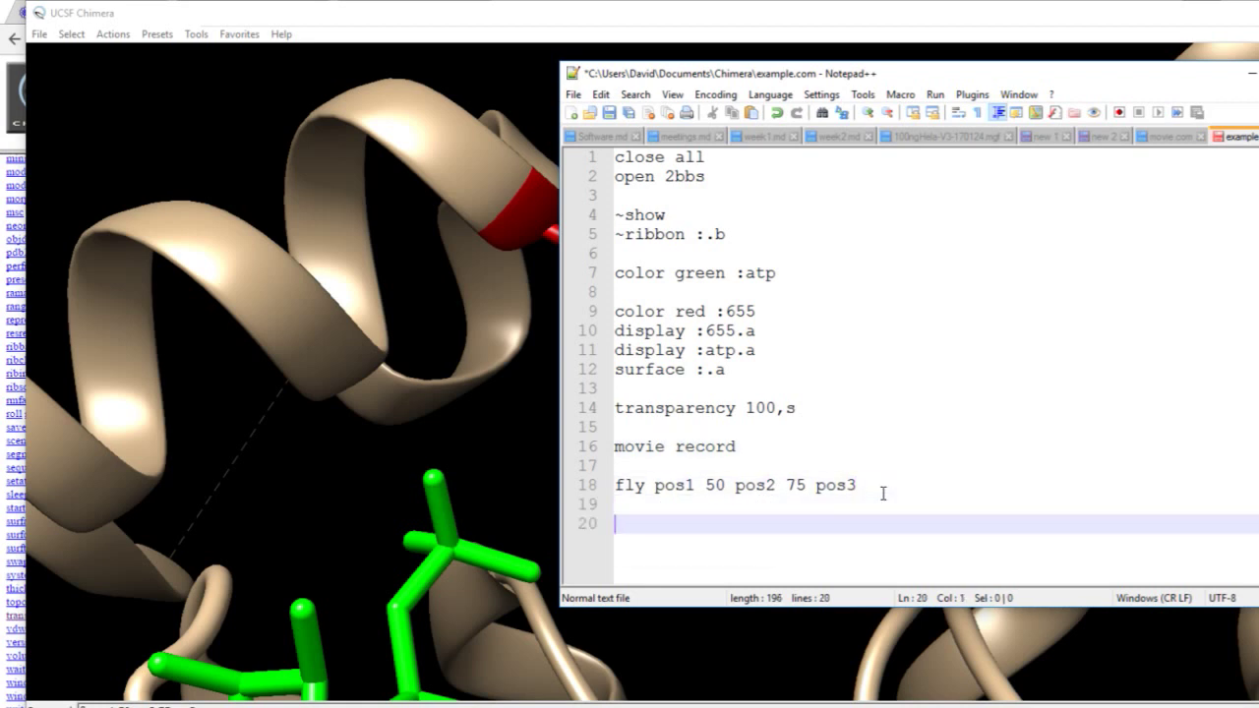
pyautogui.write('movie encode out')
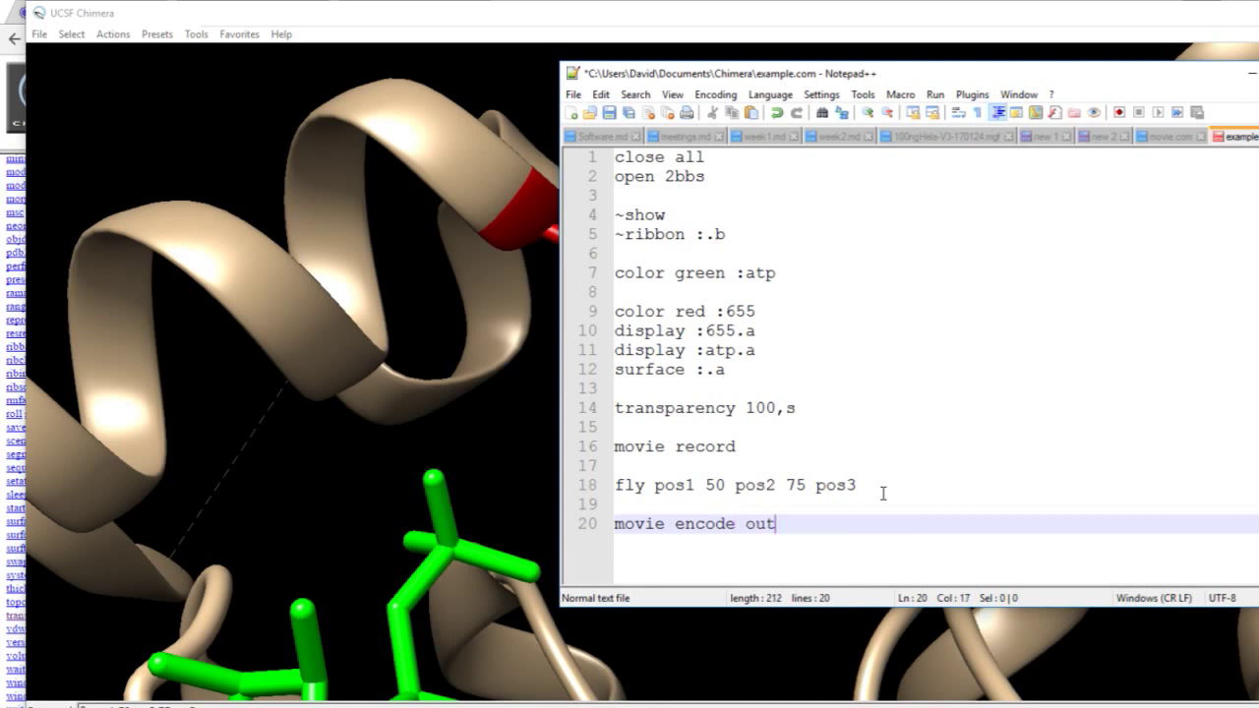
pyautogui.write('pu')
pyautogui.press('BackSpace')
pyautogui.write('t example.mp4')
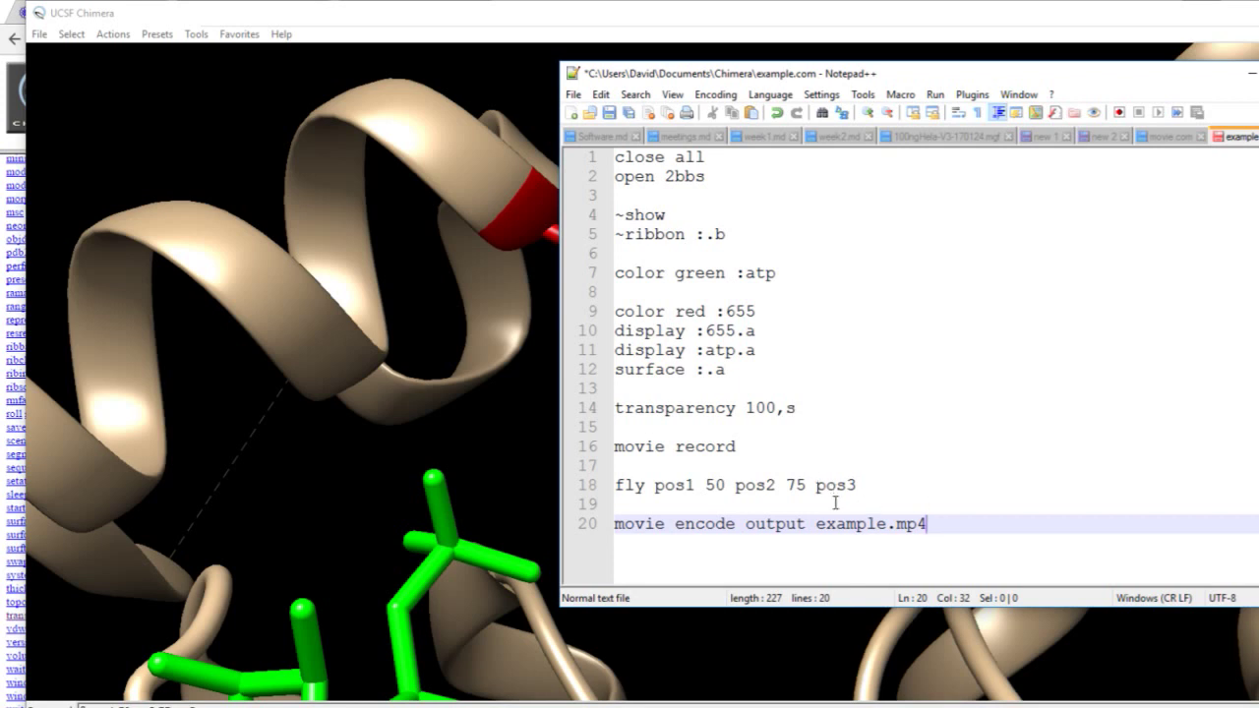
# Fill the blank line between the fly and movie encode commands with "wait".
pyautogui.click(835, 501)
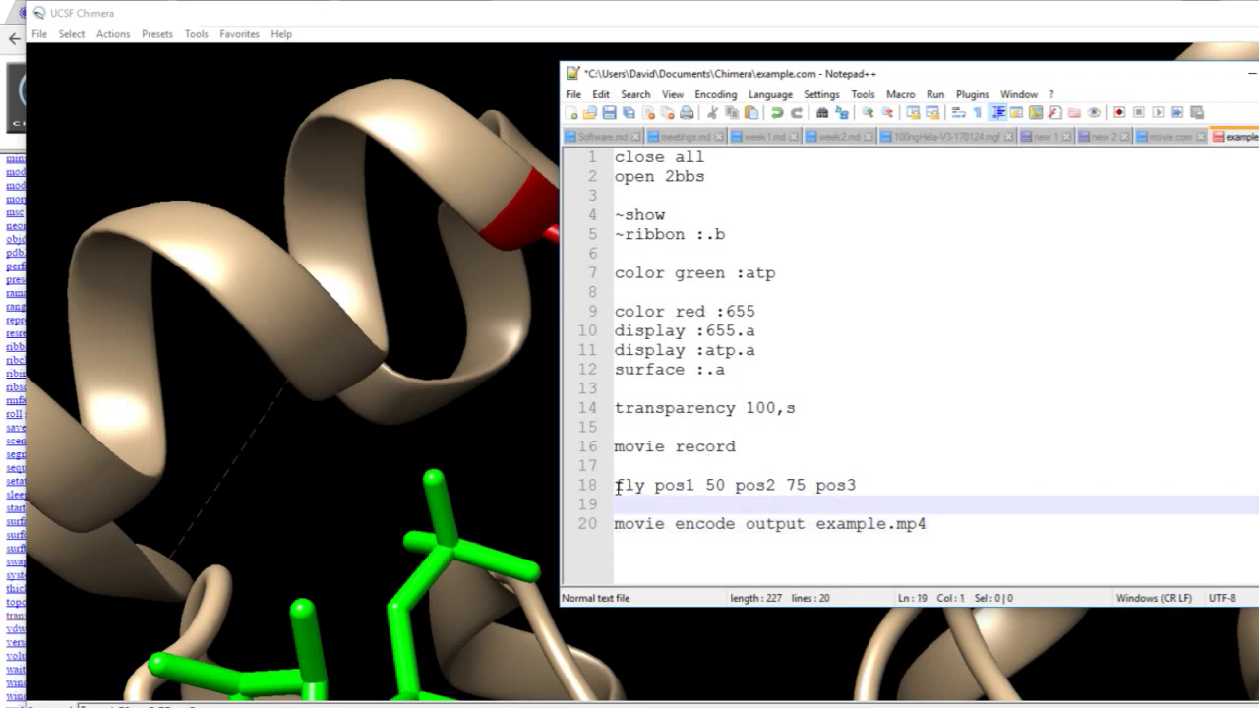
pyautogui.moveTo(615, 486); pyautogui.dragTo(856, 485)
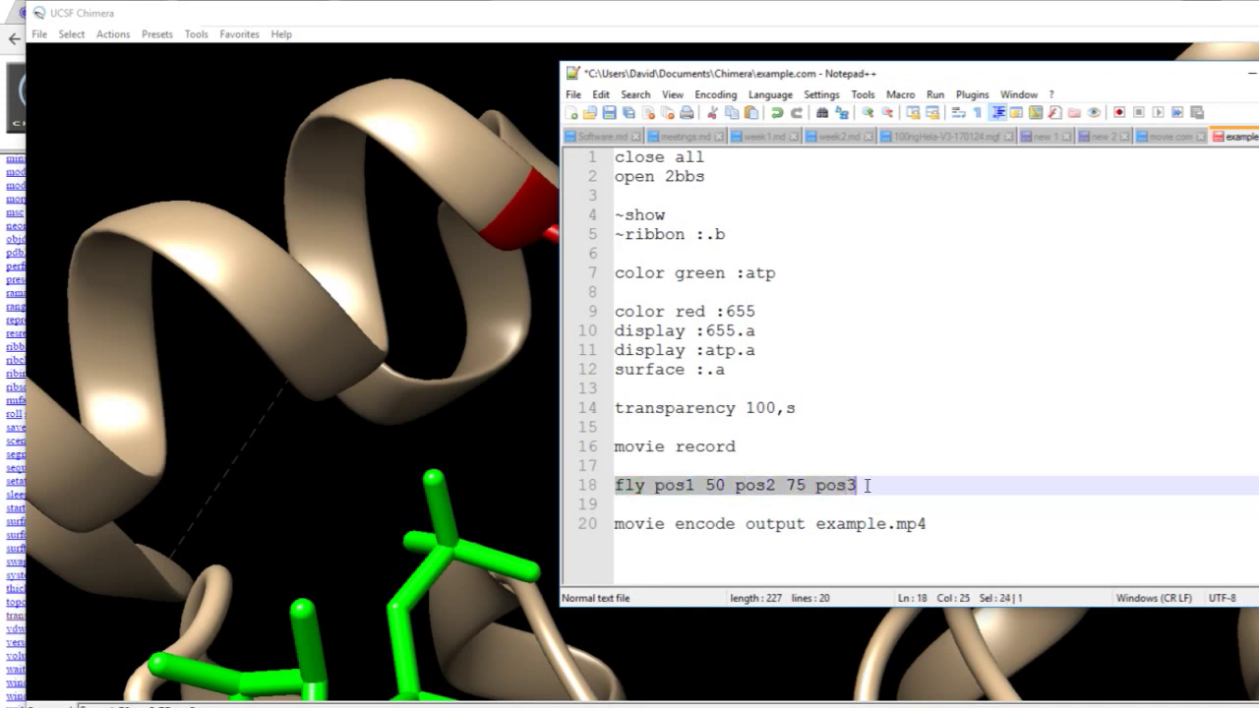
pyautogui.click(707, 483)
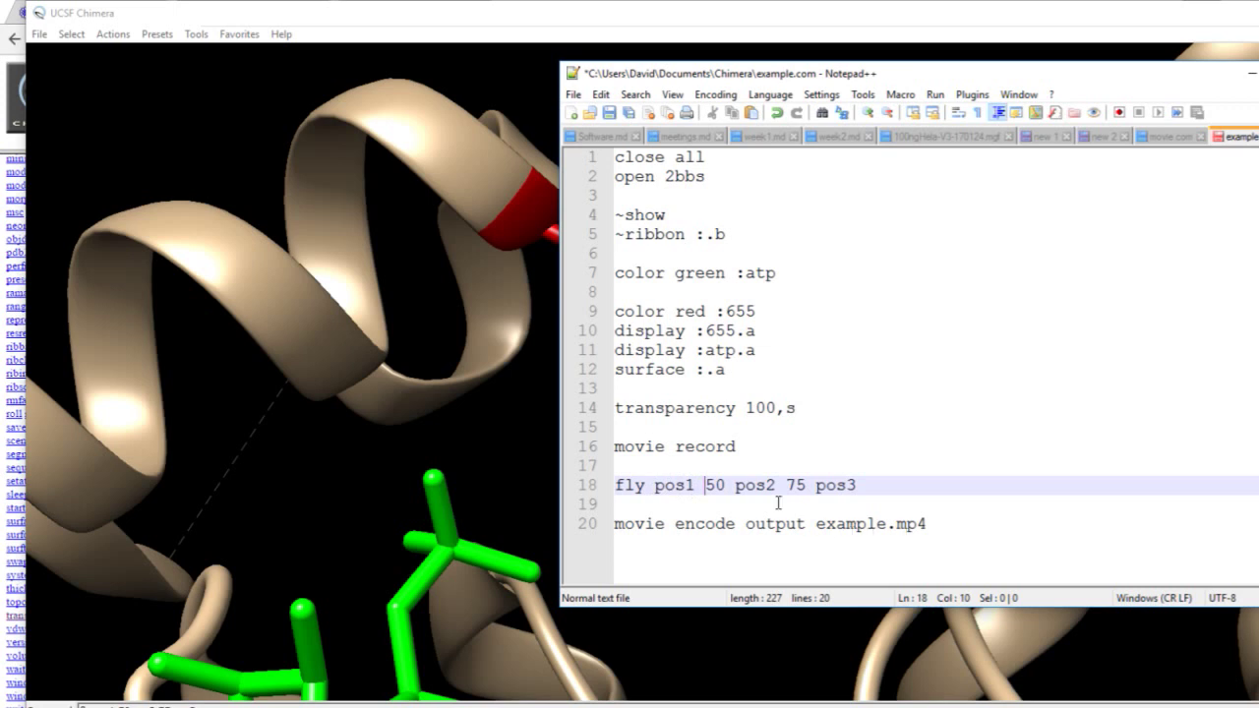
pyautogui.click(675, 508)
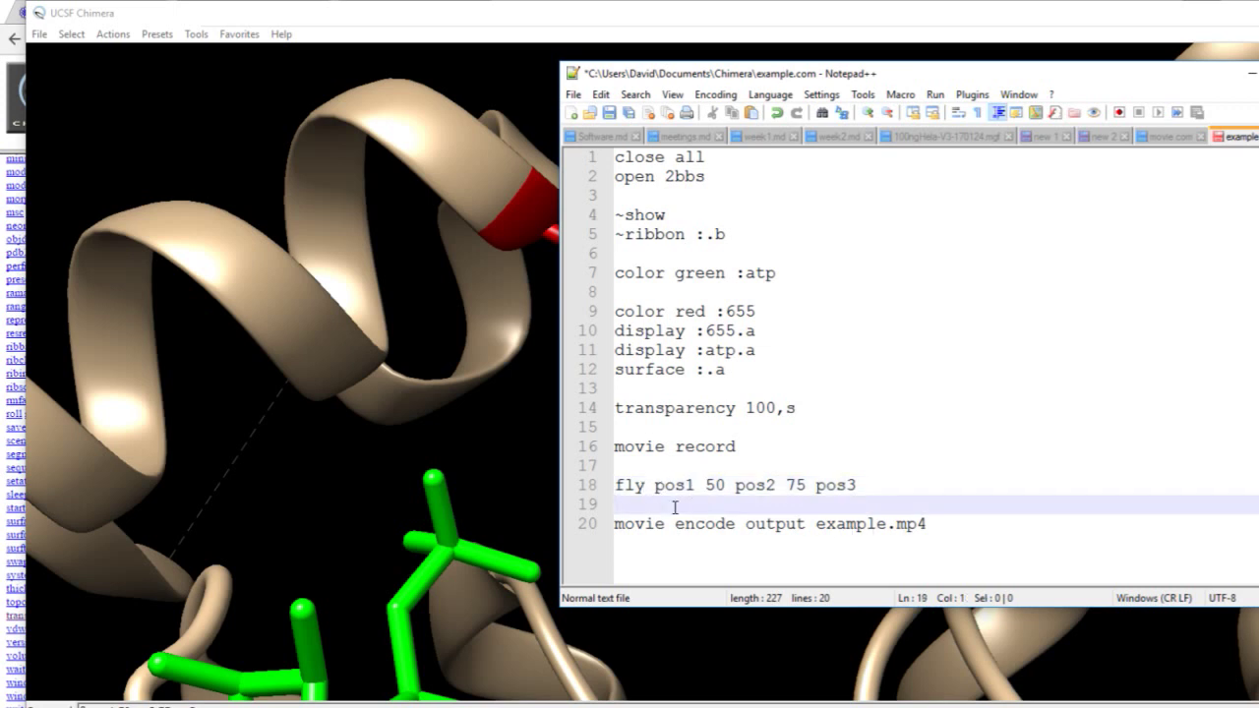
pyautogui.write('wait')
# Insert the line "transparency 30,s 100" between the fly command and "wait".
pyautogui.press('Up')
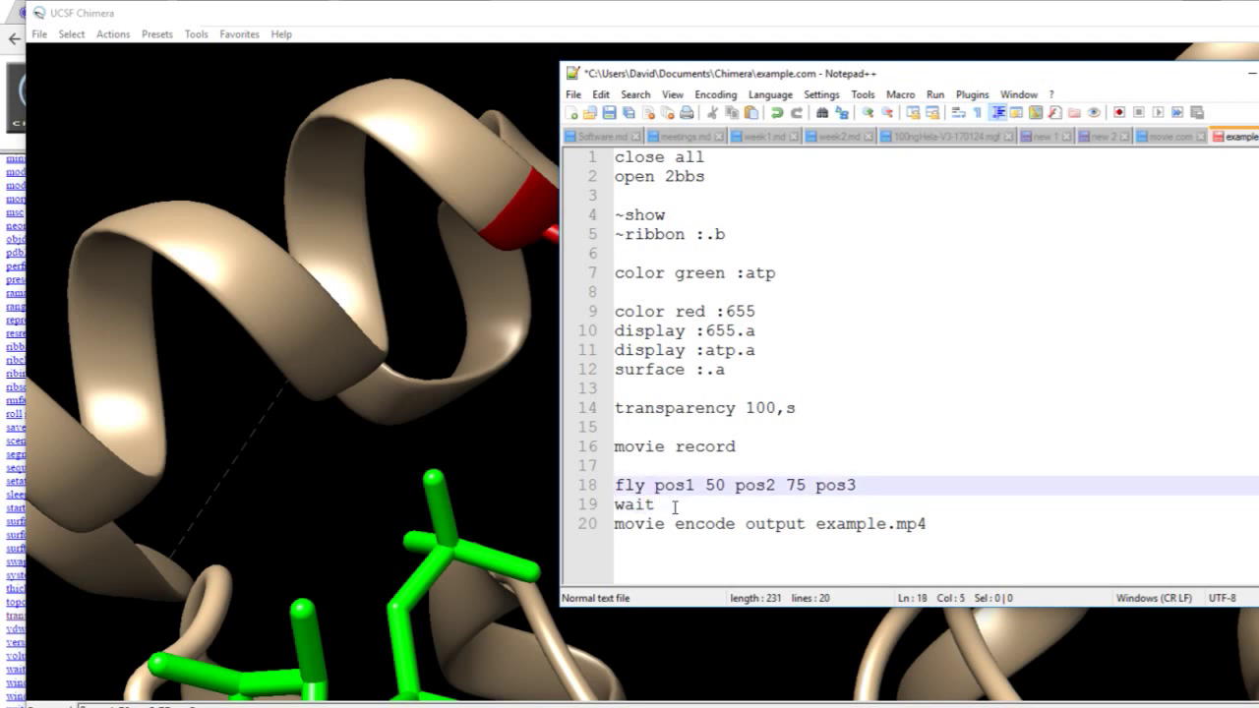
pyautogui.press('Right')
pyautogui.press('Right')
pyautogui.press('Right')
pyautogui.press('Right')
pyautogui.press('Right')
pyautogui.press('Right')
pyautogui.press('Right')
pyautogui.press('Right')
pyautogui.press('Right')
pyautogui.press('Right')
pyautogui.press('Right')
pyautogui.press('Right')
pyautogui.press('Right')
pyautogui.press('Right')
pyautogui.press('Right')
pyautogui.press('Right')
pyautogui.press('Down')
pyautogui.press('Home')
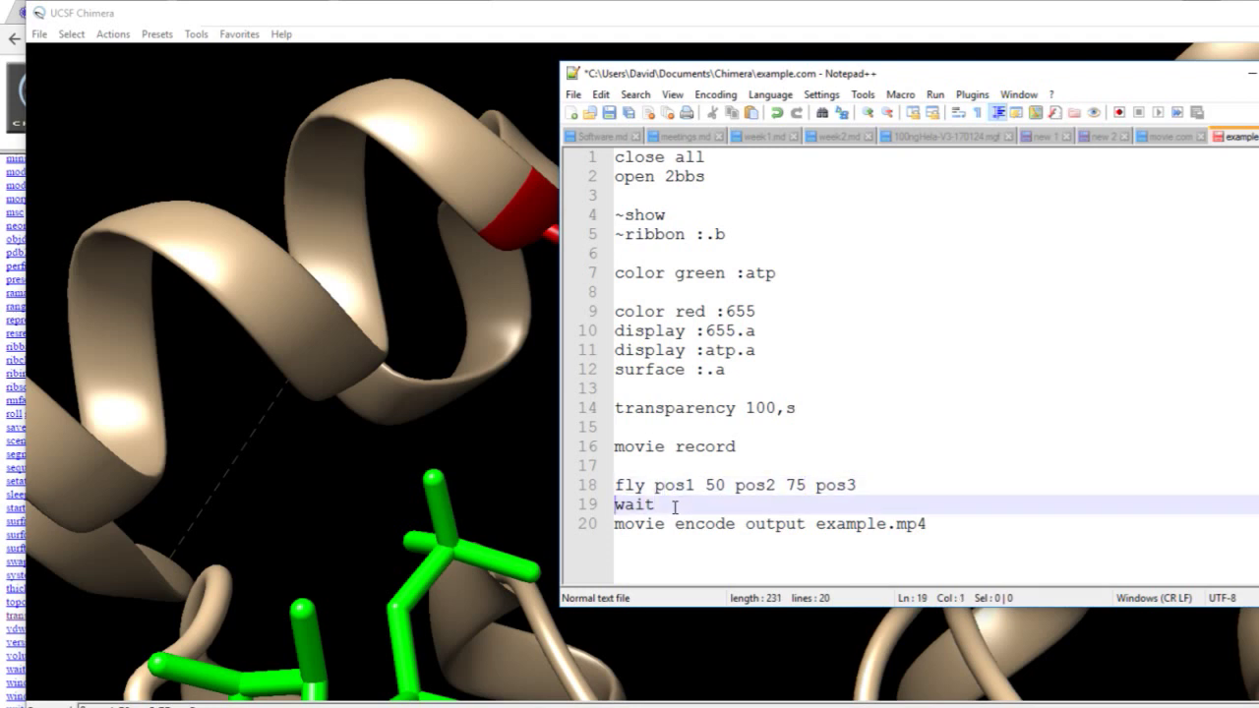
pyautogui.press('Return')
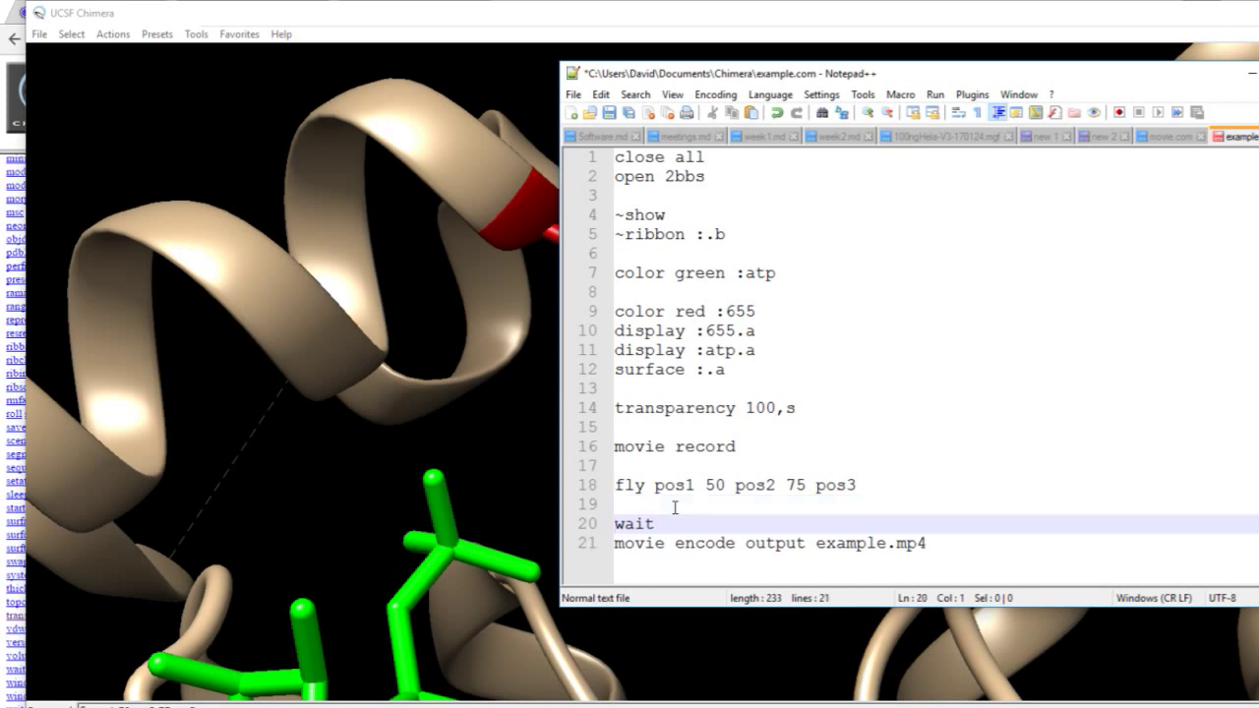
pyautogui.press('Up')
pyautogui.write('t')
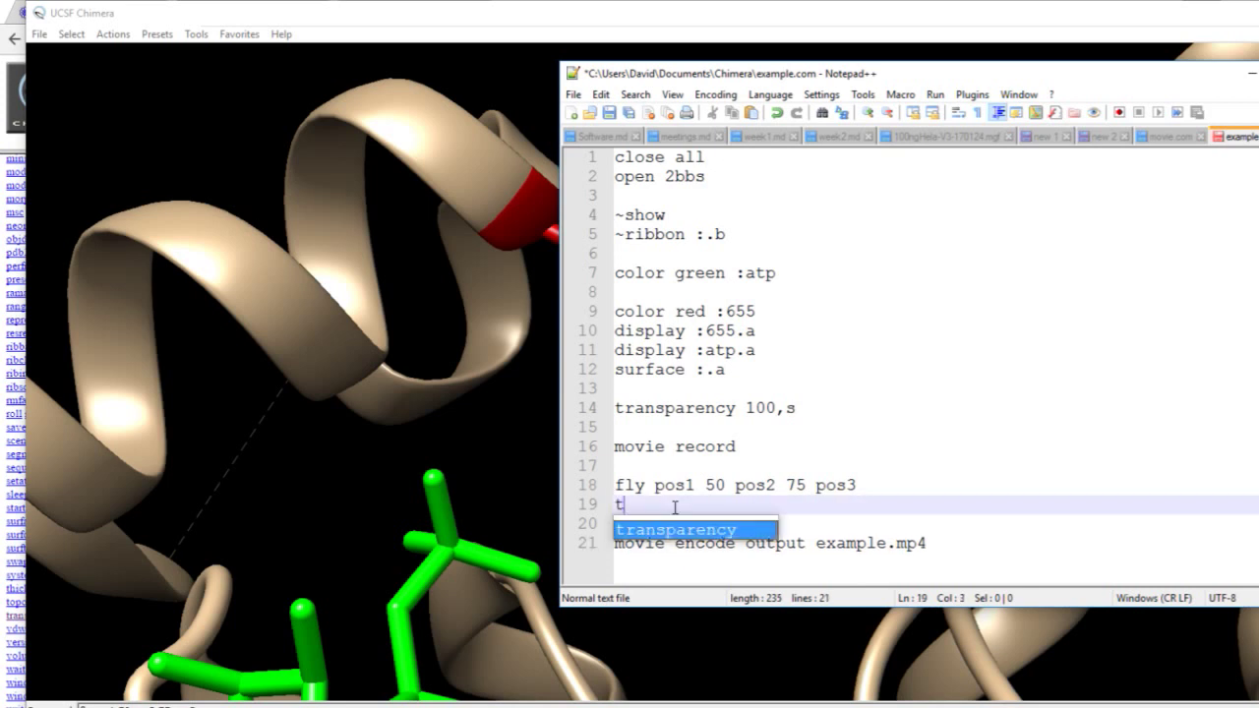
pyautogui.write('ransparency')
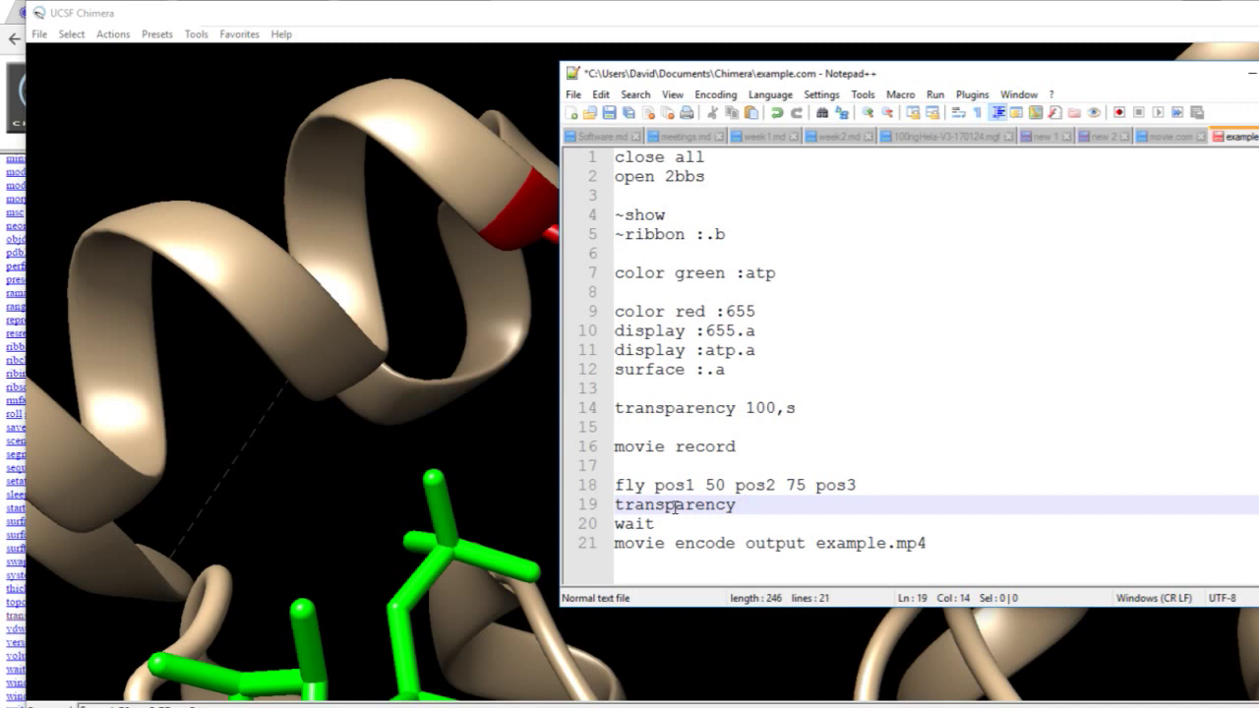
pyautogui.write('30,s 100')
# Switch to UCSF Chimera, return to the overview position and test the camera flight together with the surface transparency fade.
pyautogui.click(194, 707)
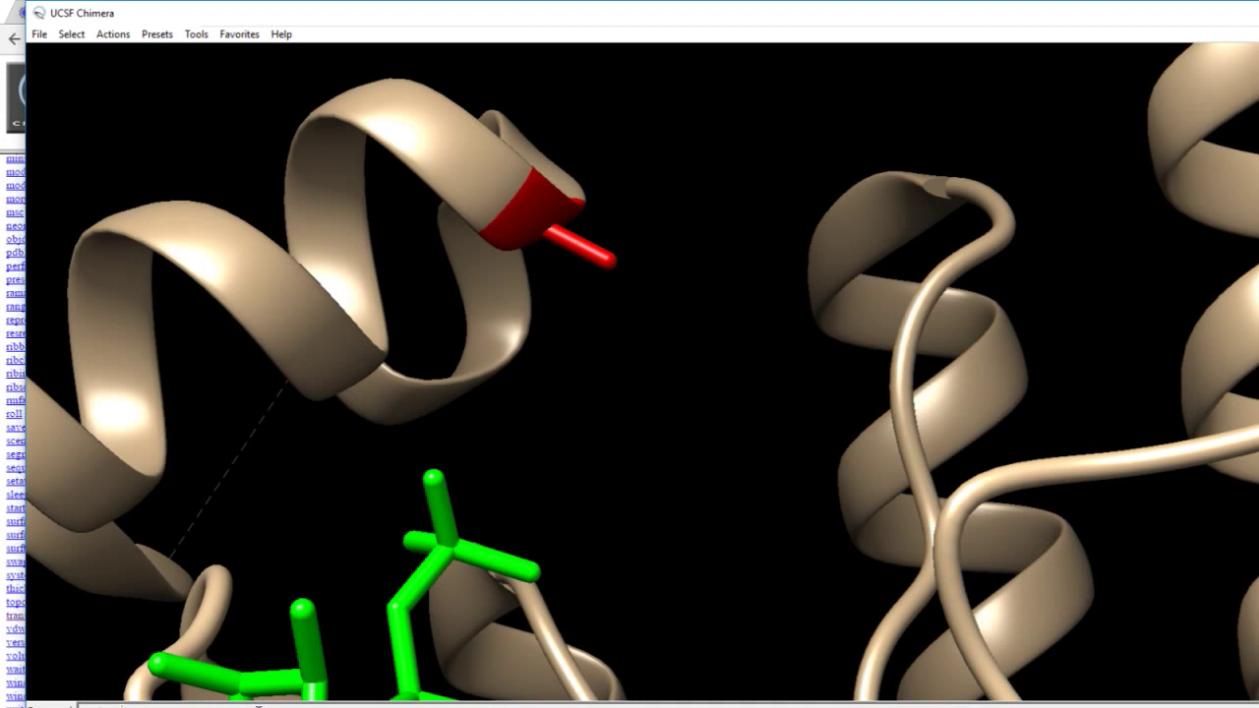
pyautogui.press('Return')
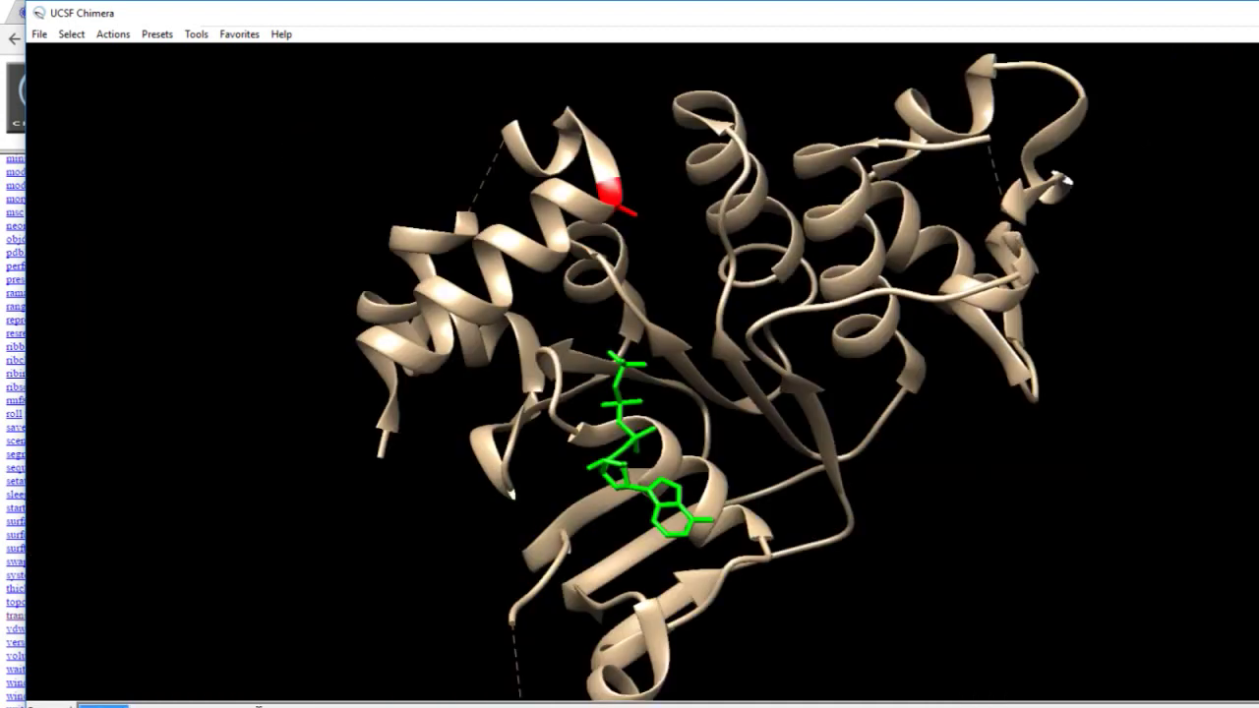
pyautogui.press('Up')
pyautogui.tripleClick(462, 705)
pyautogui.press('Return')
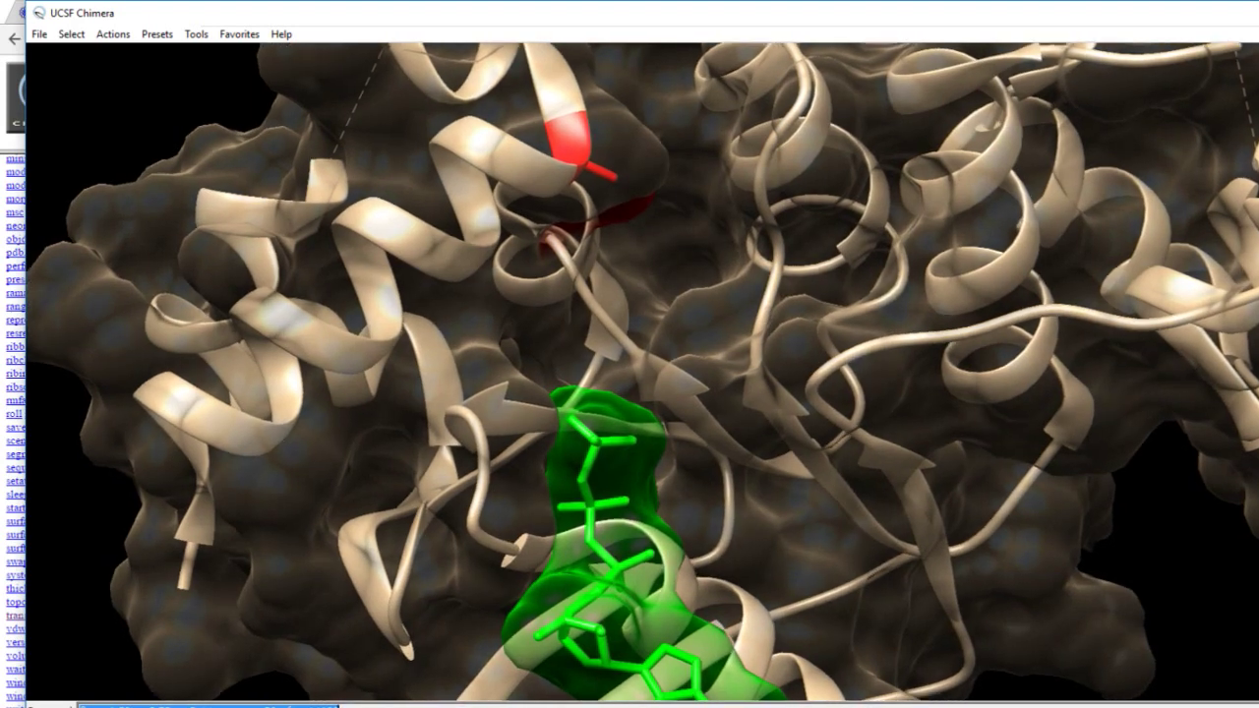
# Switch to Notepad++, change the second transparency line to "transparency 30,s frames 100" and save the script.
pyautogui.hotkey('alt', 'Tab')
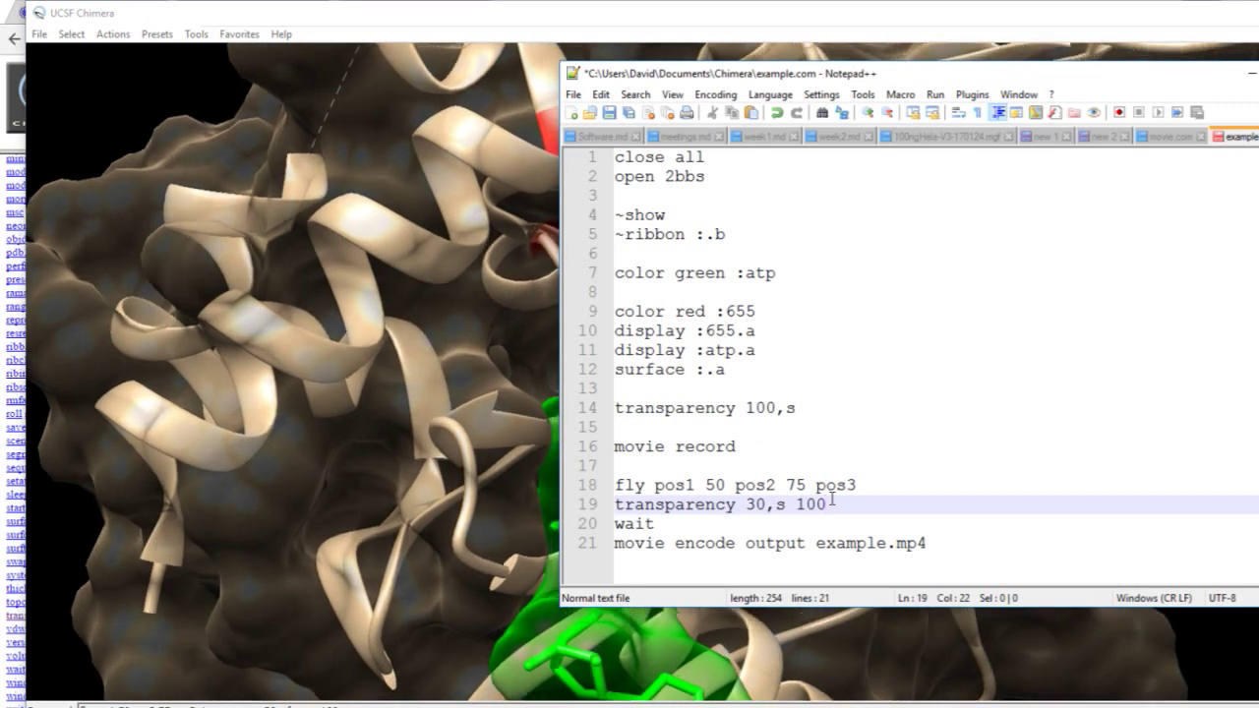
pyautogui.click(798, 504)
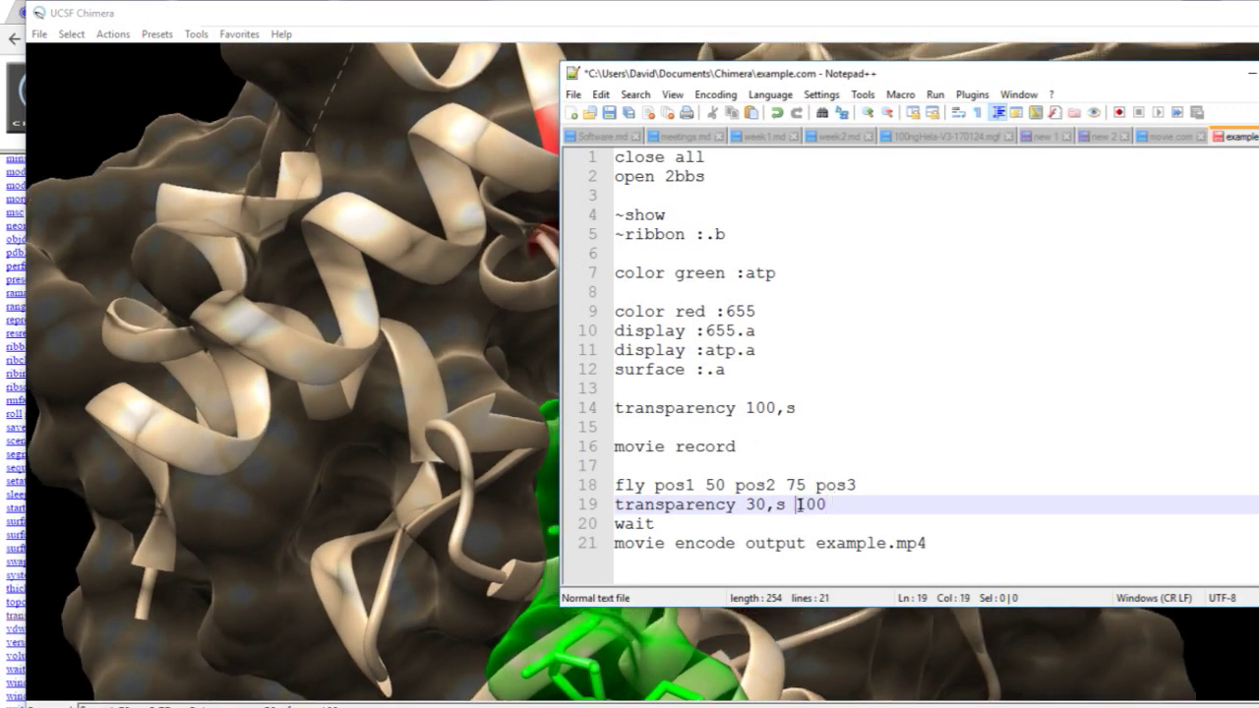
pyautogui.write('frames')
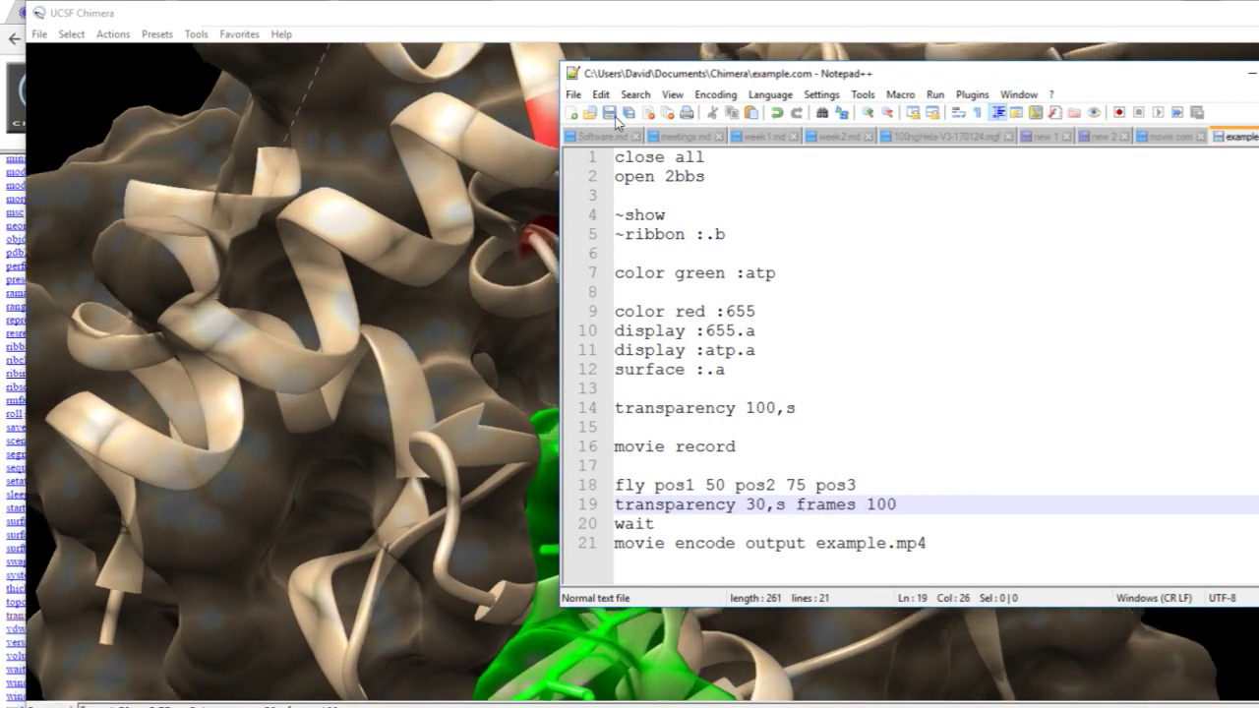
pyautogui.hotkey('ctrl', 's')
# Open mymovie.mp4 from the Chimera documents folder for playback in Films & TV.
pyautogui.click(492, 589)
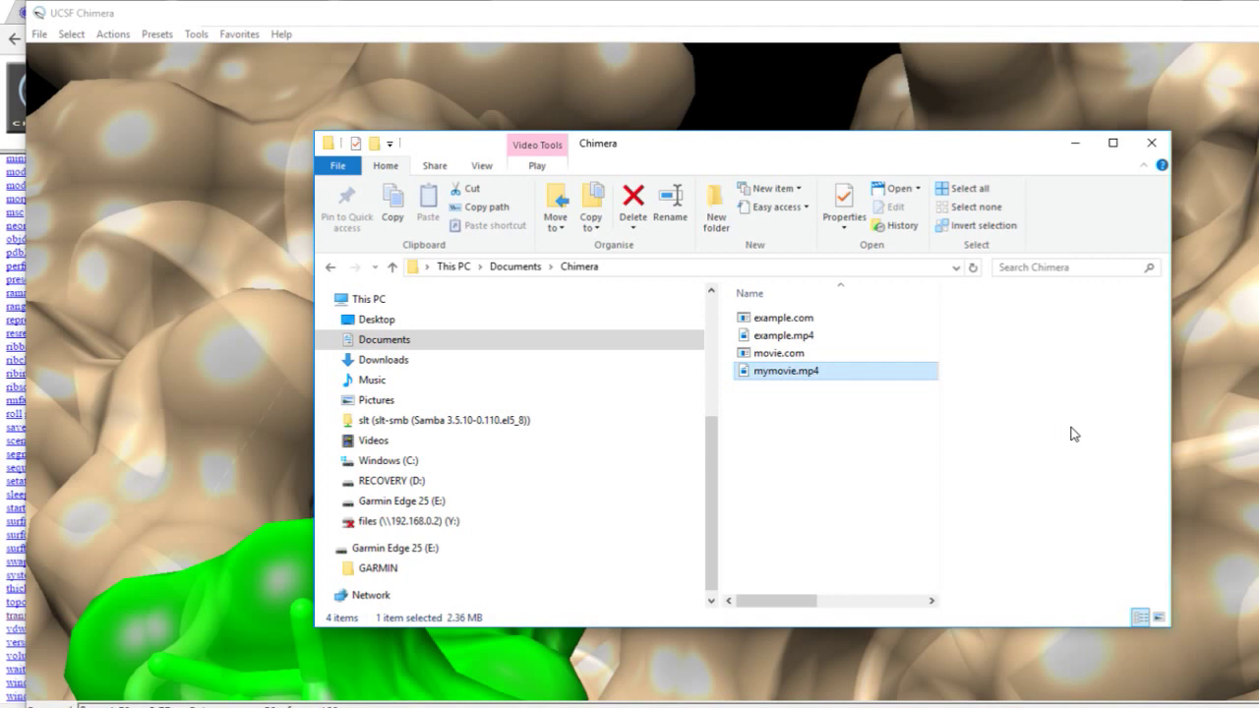
pyautogui.press('Return')
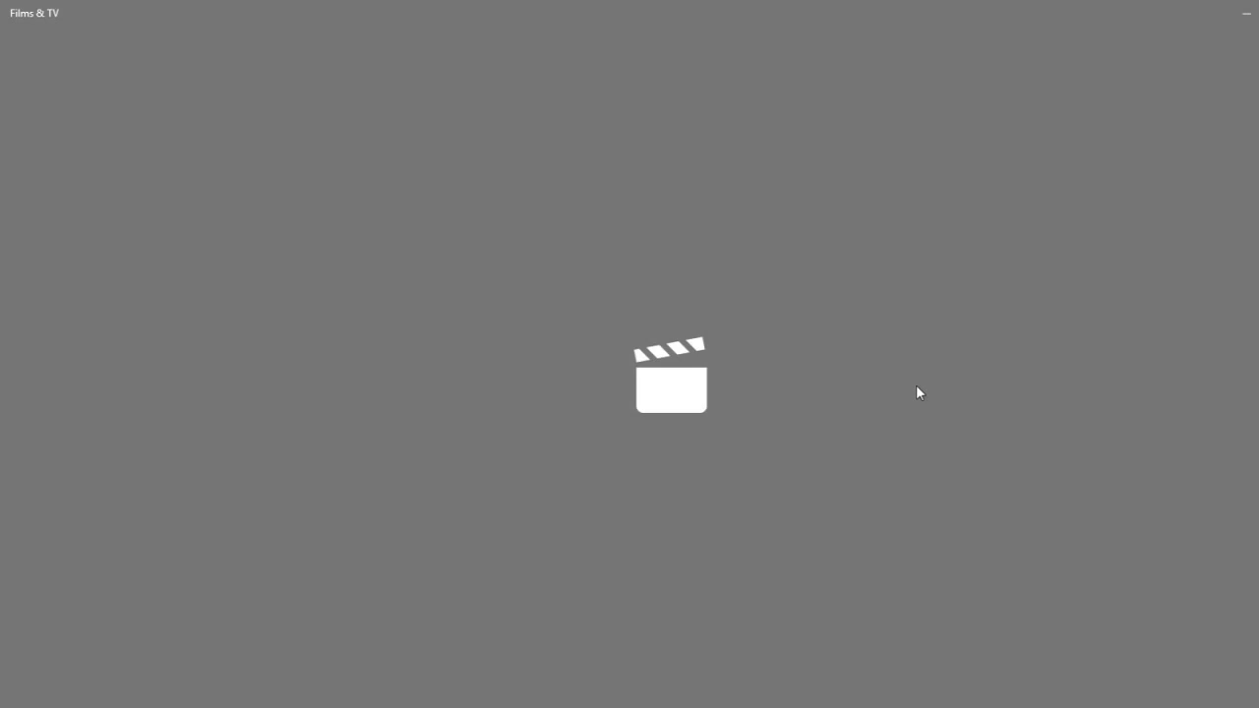